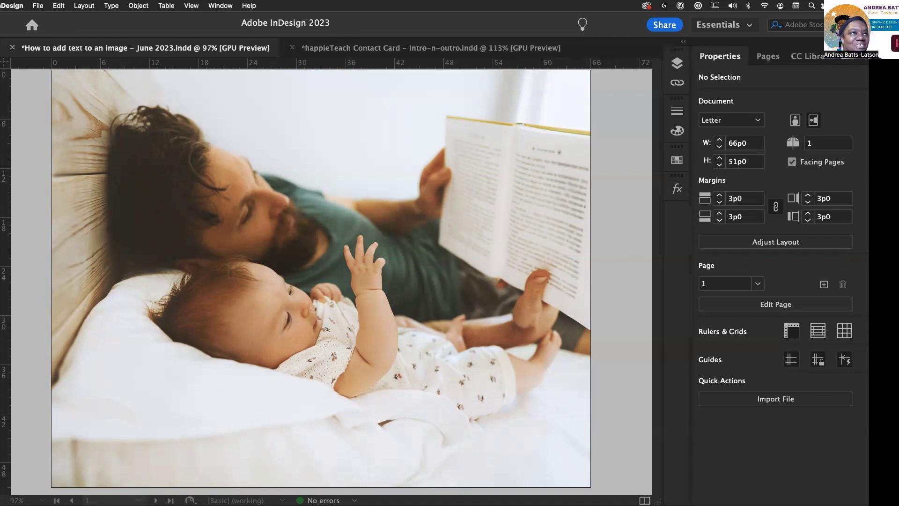
Show the page margins, draw a text frame across the lower left of the photo, and enter "Happy Father's Day!"
drag(0, 165, 35, 167)
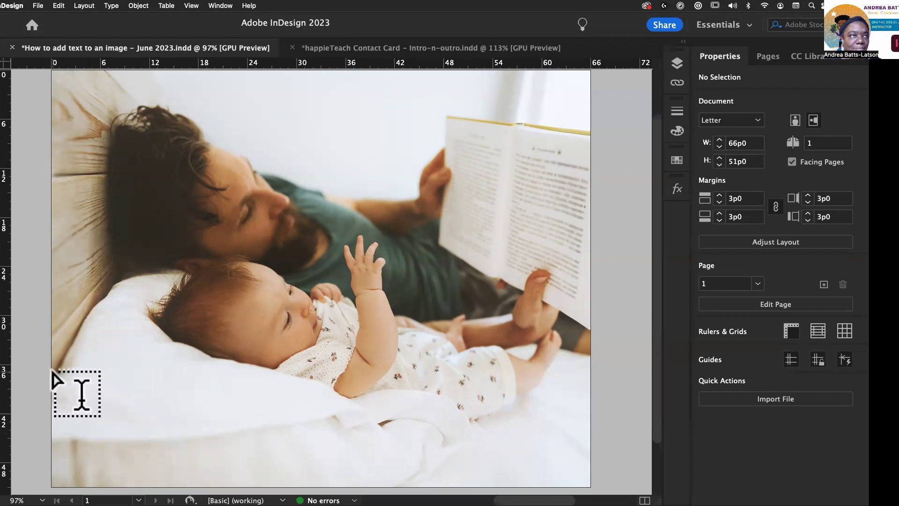
key(w)
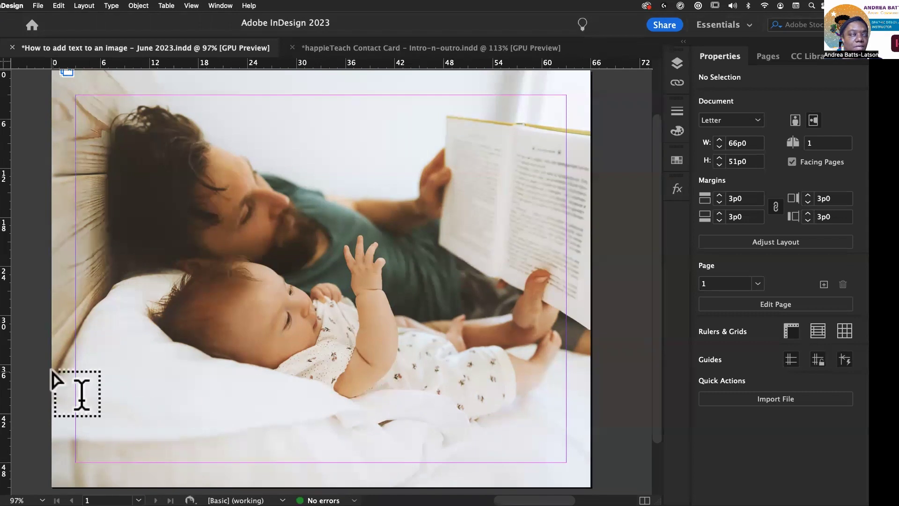
drag(76, 357, 353, 408)
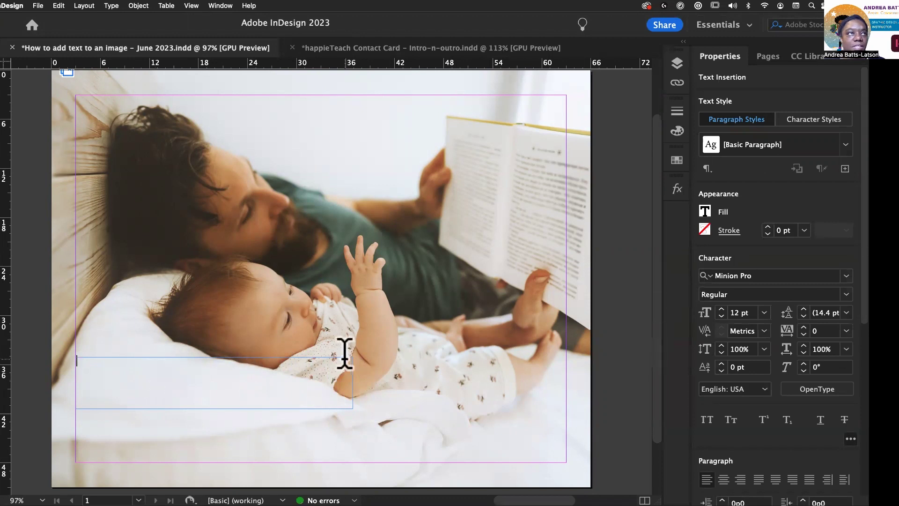
text(H)
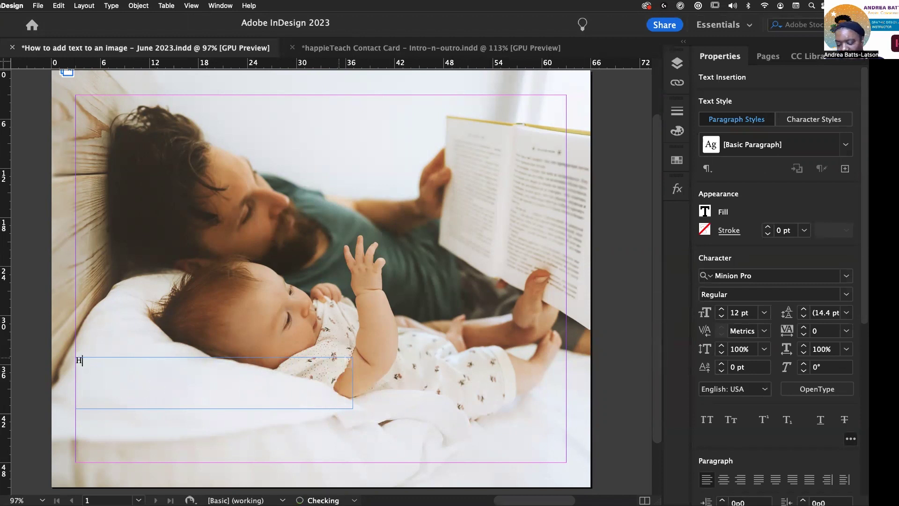
text(appy Father's Day)
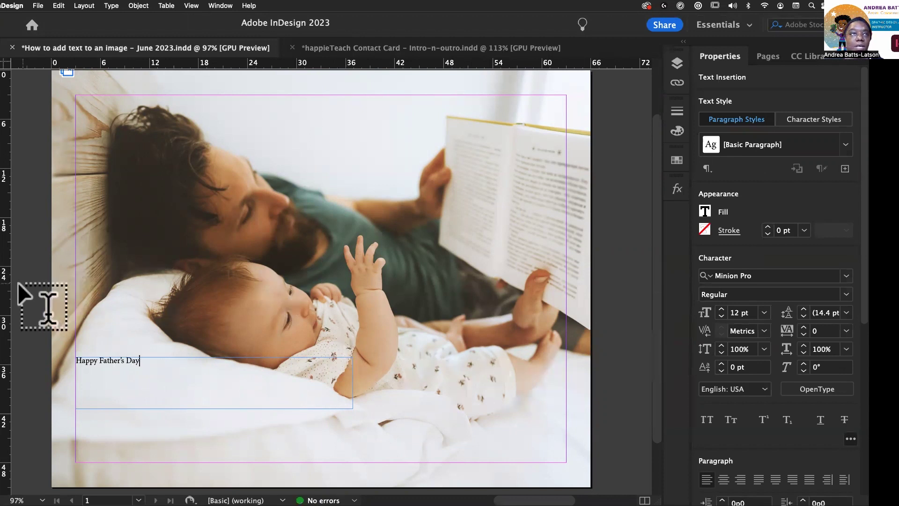
text(!)
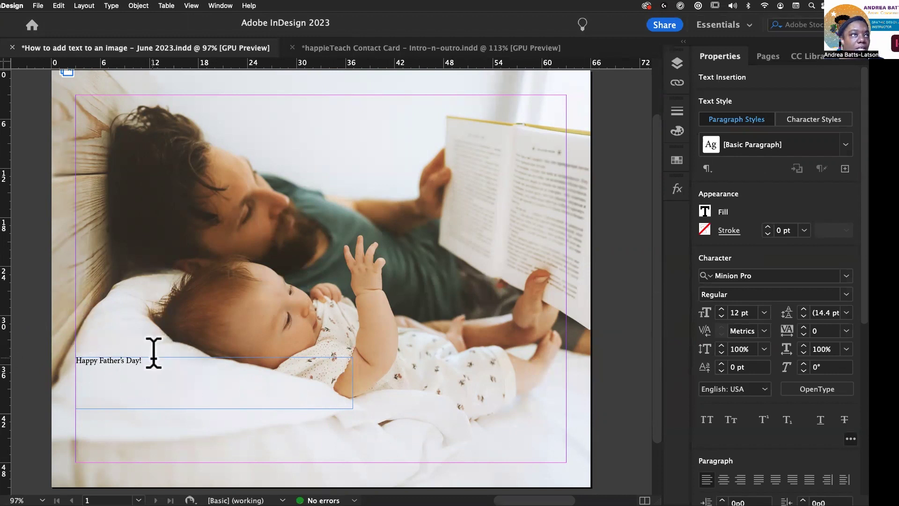
Set the "Happy Father's Day!" text in the Aktiv Grotesk Ex font with the Medium style
drag(155, 356, 45, 354)
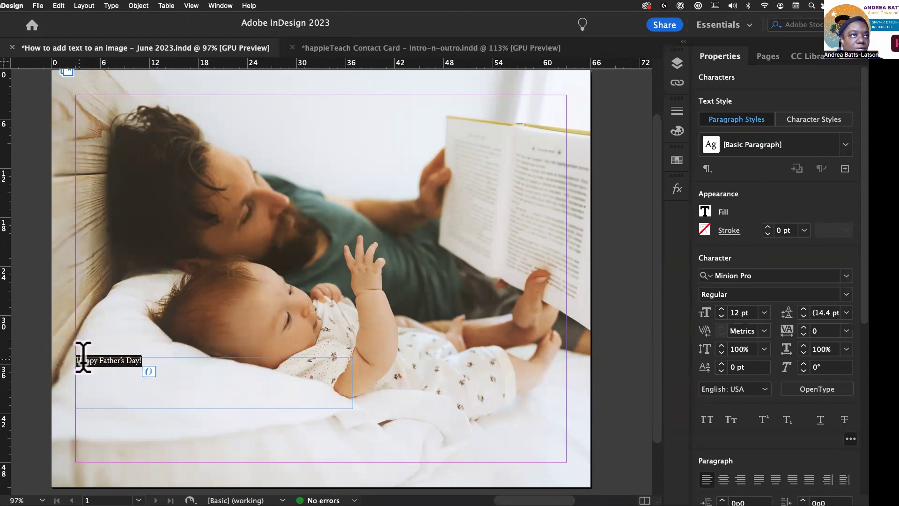
click(763, 279)
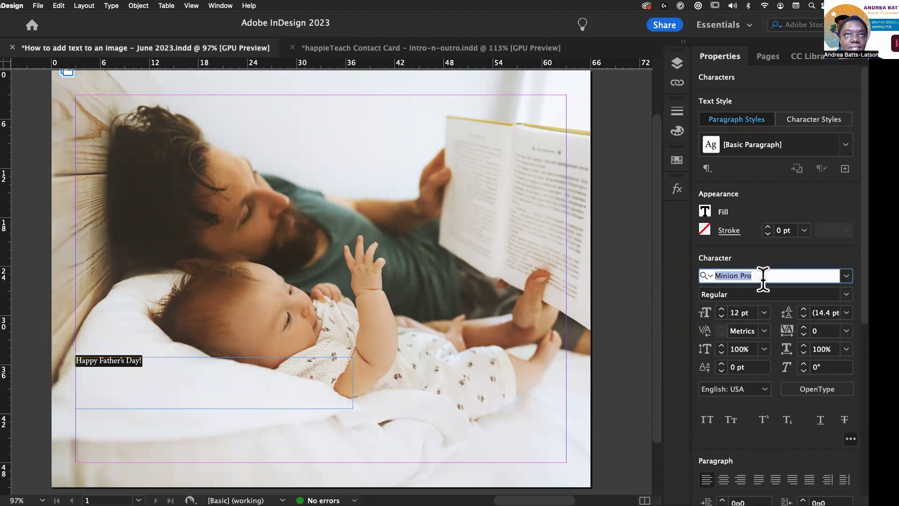
text(Aktiv Grotesk Ex)
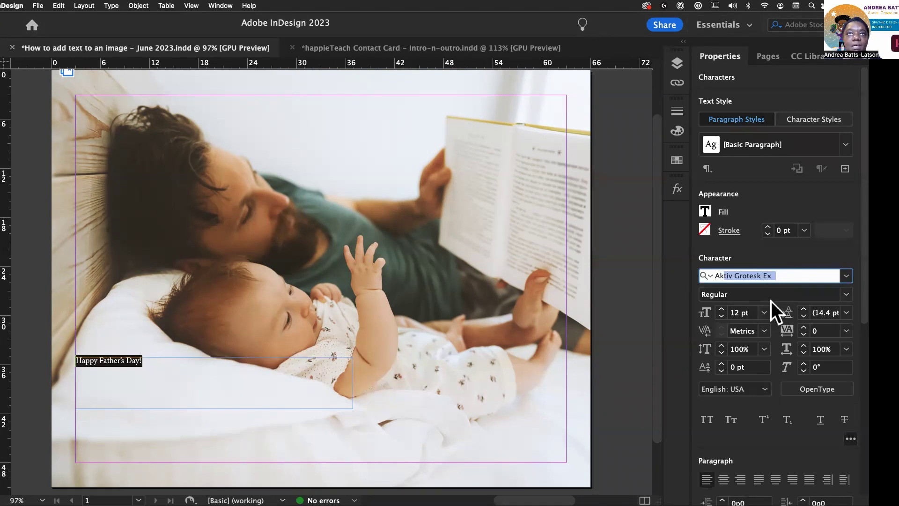
click(756, 291)
text(Hair)
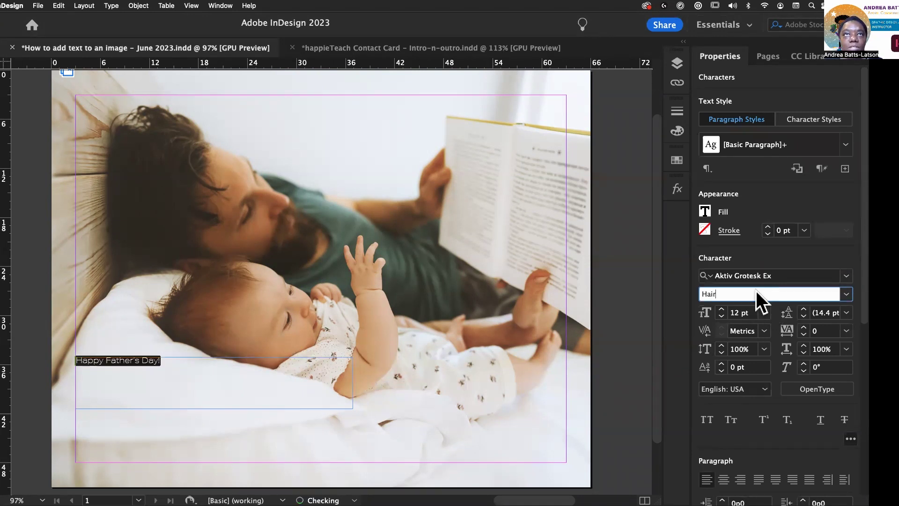
click(845, 295)
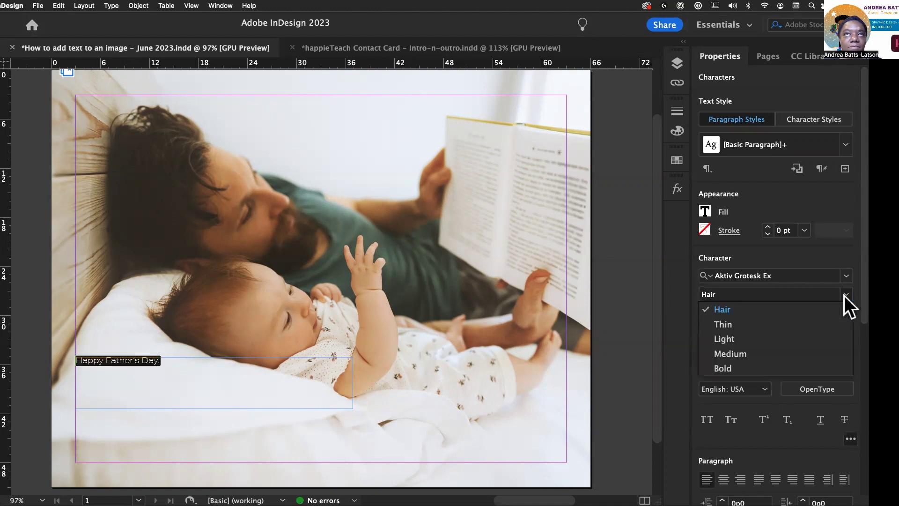
click(735, 353)
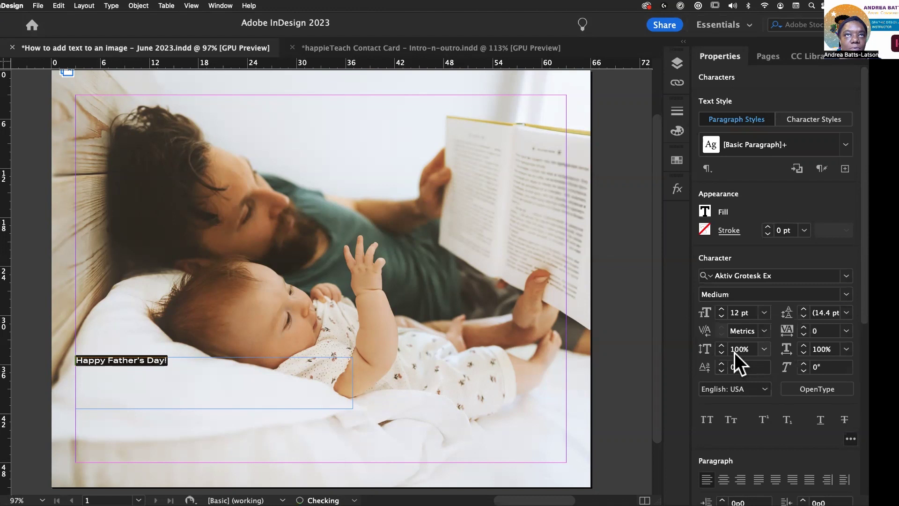
Increase the font size of the greeting text to 37 pt
click(721, 310)
click(721, 310)
click(721, 310)
click(722, 309)
click(721, 309)
click(721, 310)
click(722, 310)
click(722, 310)
click(721, 310)
click(721, 309)
click(721, 310)
click(721, 310)
click(721, 310)
click(721, 309)
click(721, 310)
click(721, 310)
click(721, 316)
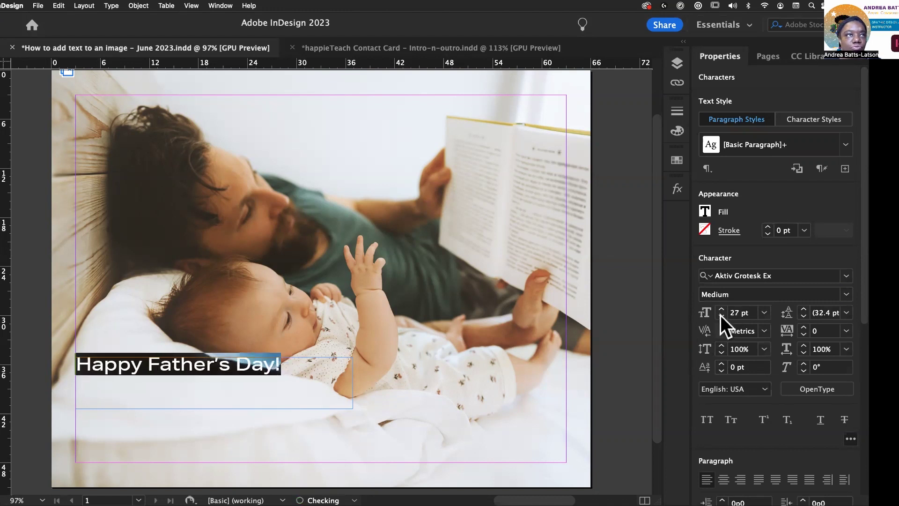
click(720, 310)
click(720, 310)
click(721, 310)
click(720, 310)
click(720, 310)
click(720, 310)
click(720, 310)
click(720, 310)
click(720, 310)
click(720, 310)
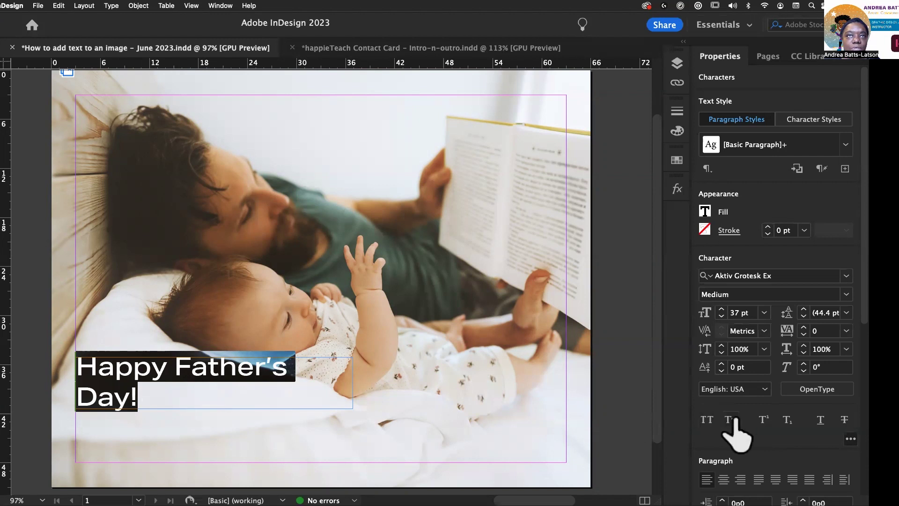
Compare all caps with small caps on the greeting, choose all caps, and widen the text frame to about 40p3.6
click(707, 420)
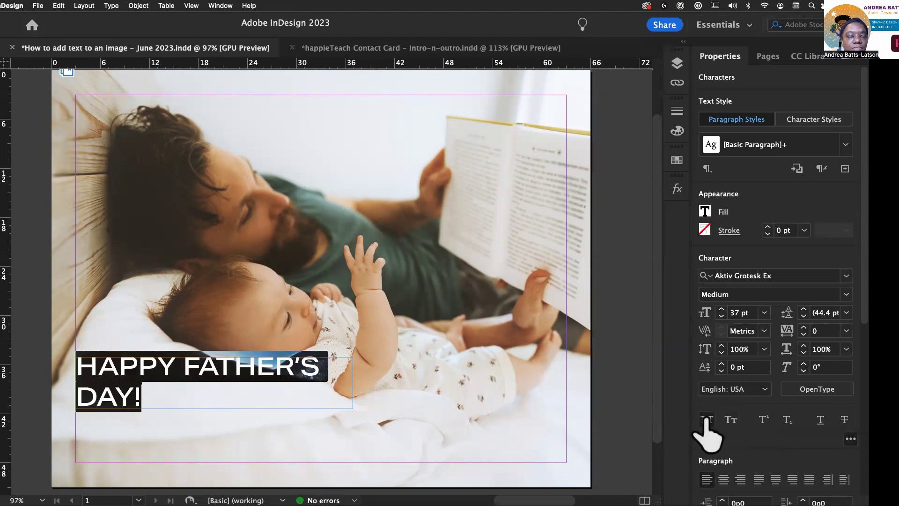
click(731, 420)
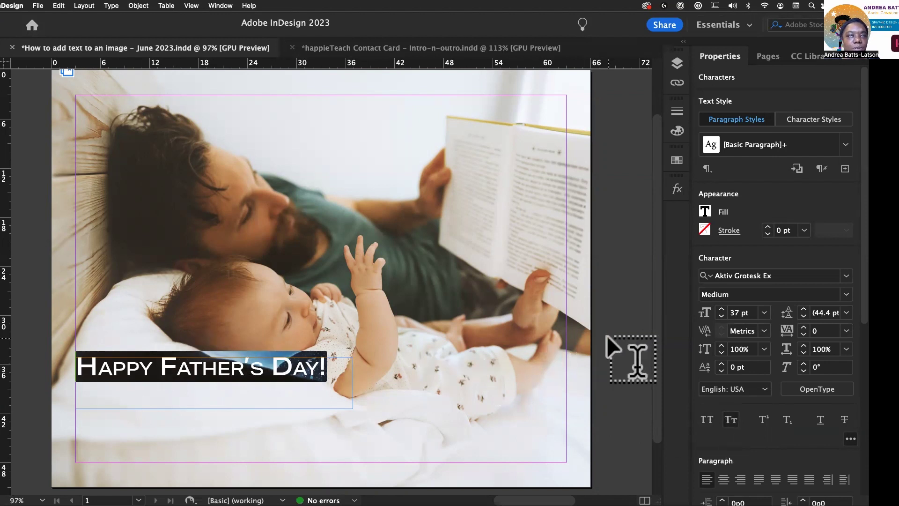
click(707, 420)
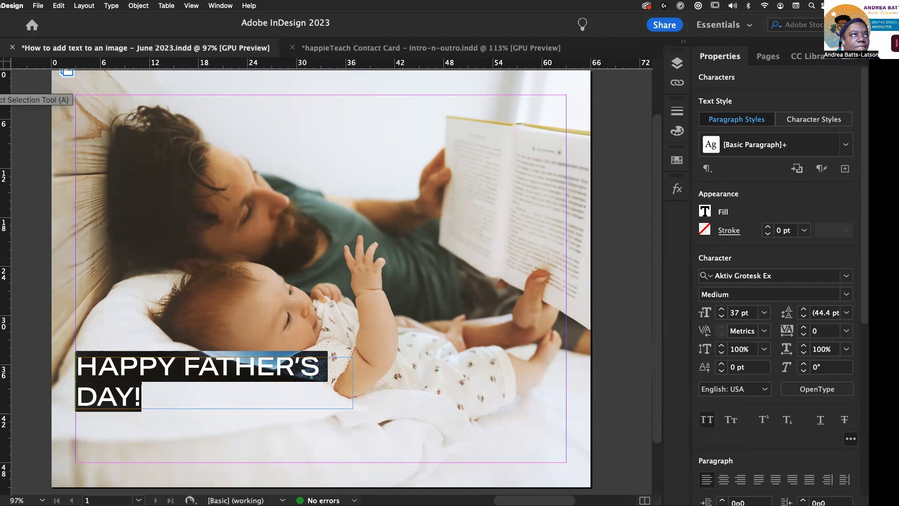
click(3, 81)
drag(353, 383, 406, 383)
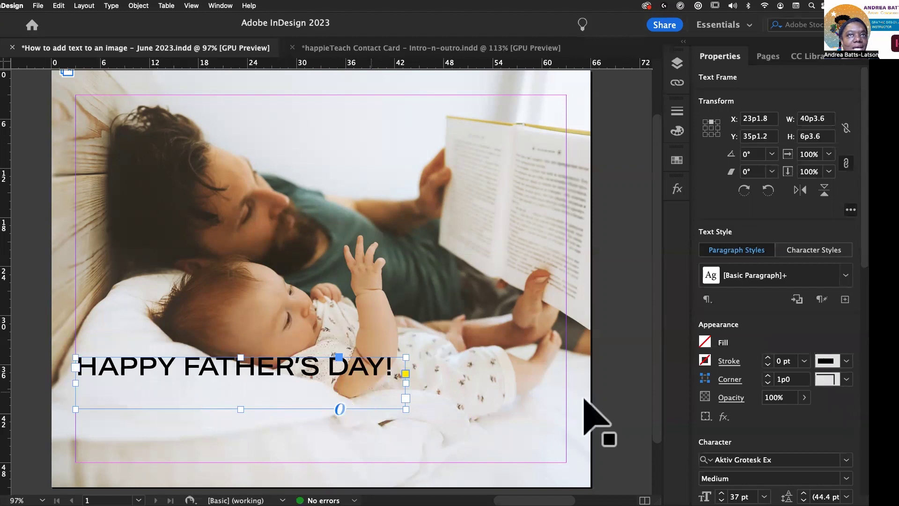
Try other fonts on the greeting, such as Alegreya SC and Alex Brush, and return to Aktiv Grotesk Ex
scroll(712, 402, down, 3)
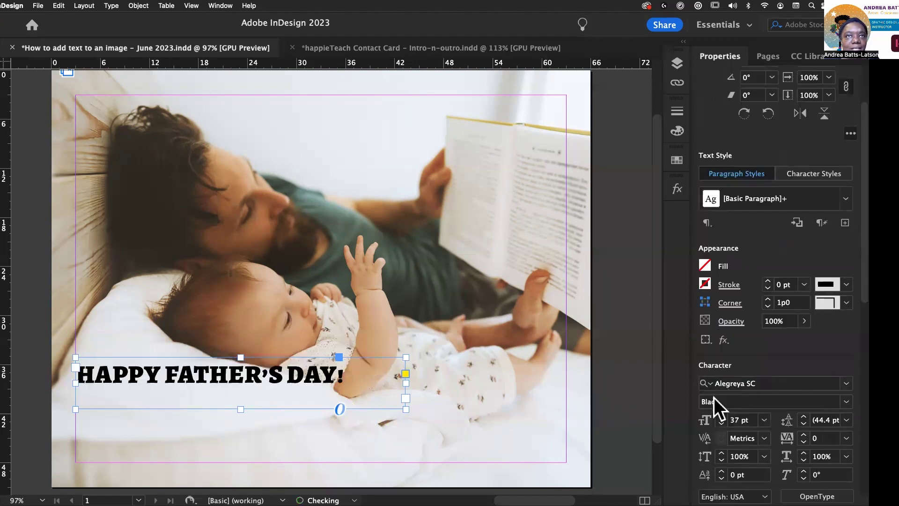
scroll(717, 389, up, 1)
scroll(718, 390, down, 3)
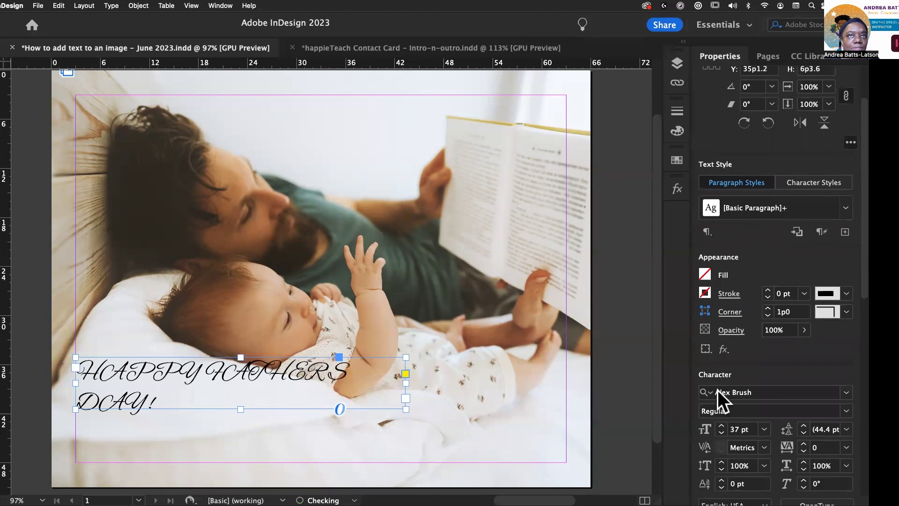
scroll(748, 399, up, 2)
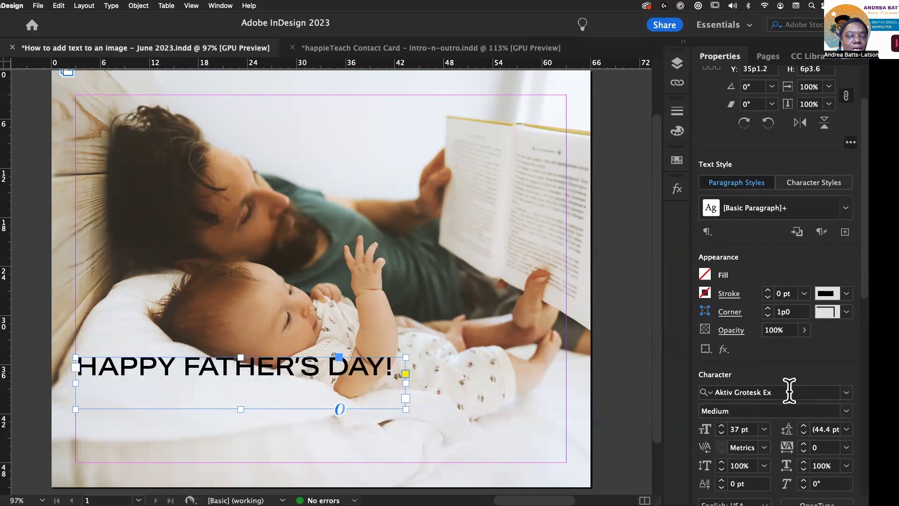
Switch the greeting text from all caps to small caps
click(753, 406)
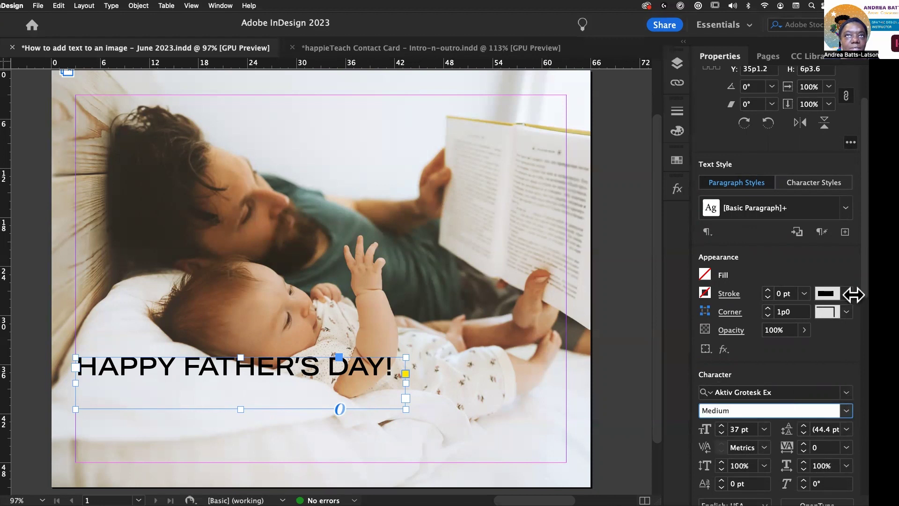
scroll(849, 291, down, 5)
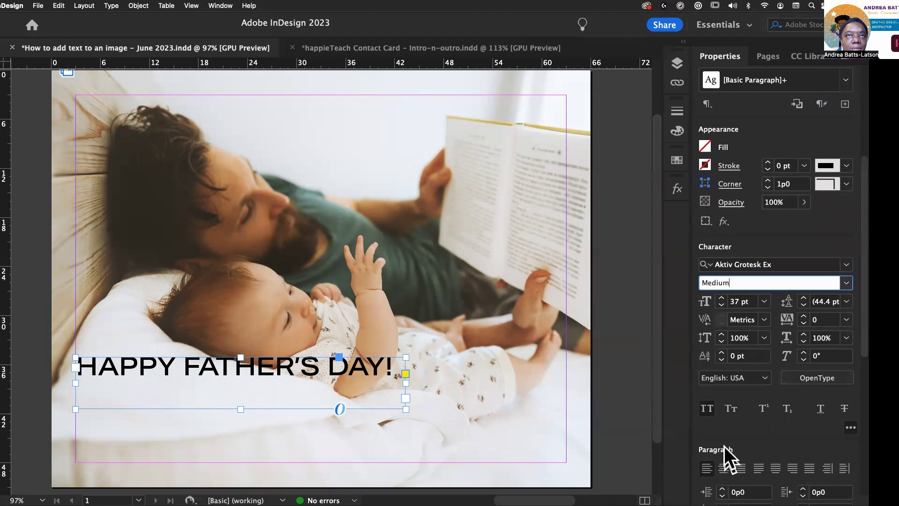
click(730, 408)
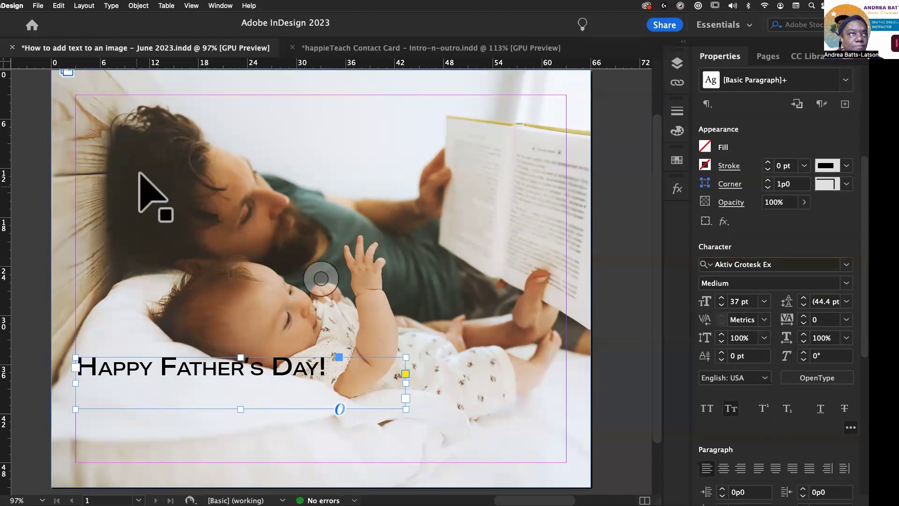
Fit the text frame tightly to the greeting and enlarge it again to about 40p6 wide by 7p0 high
click(193, 368)
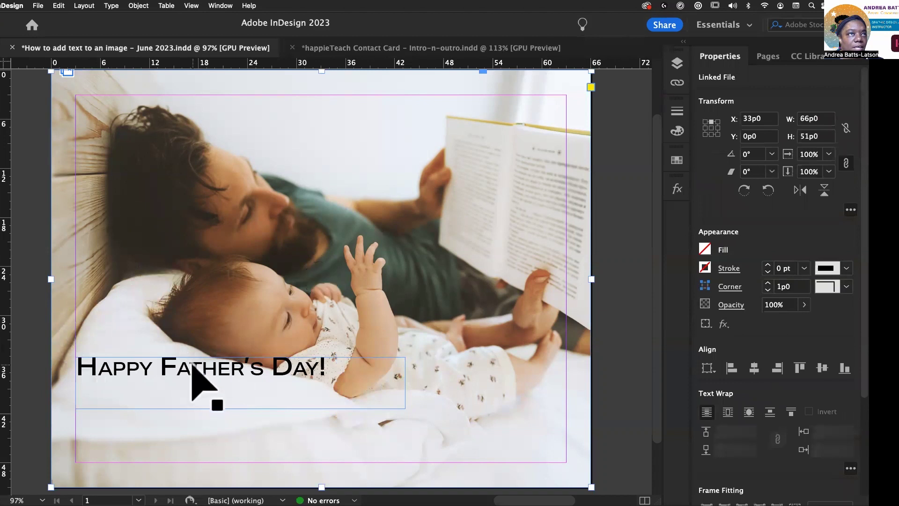
double_click(406, 408)
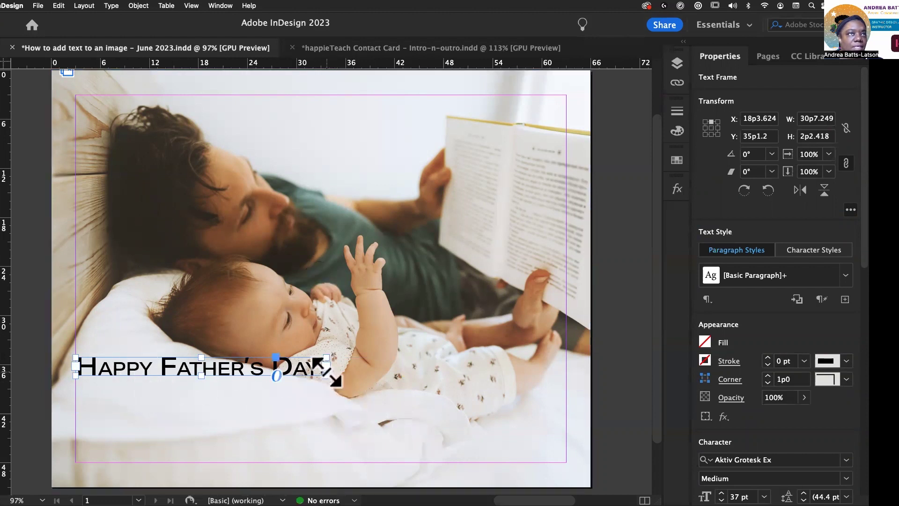
drag(326, 374, 394, 411)
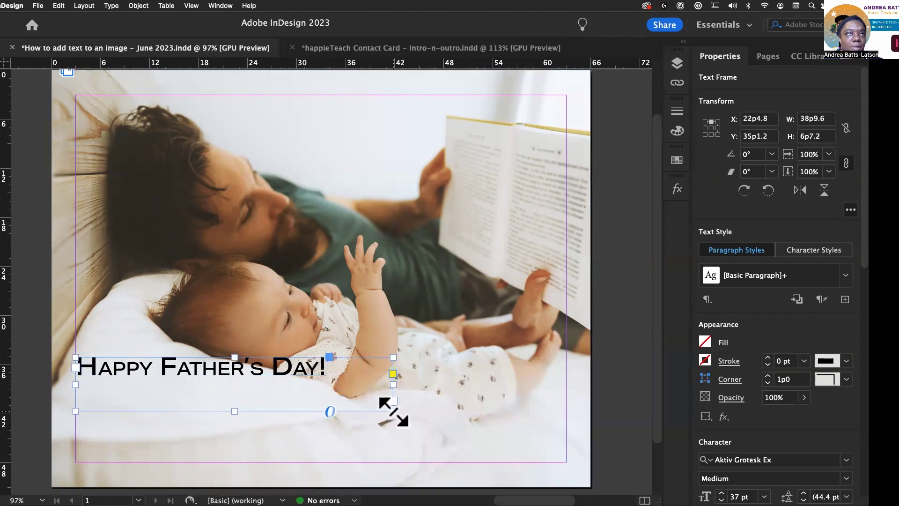
double_click(394, 411)
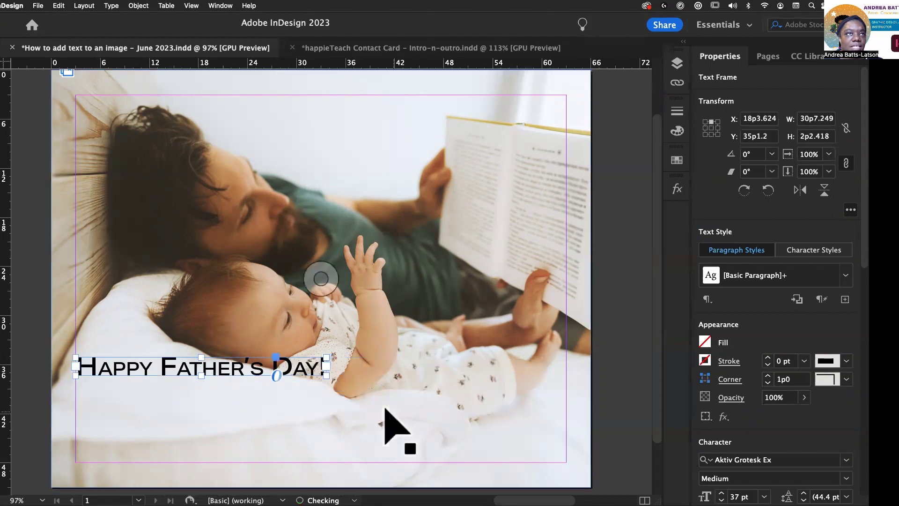
drag(328, 374, 407, 414)
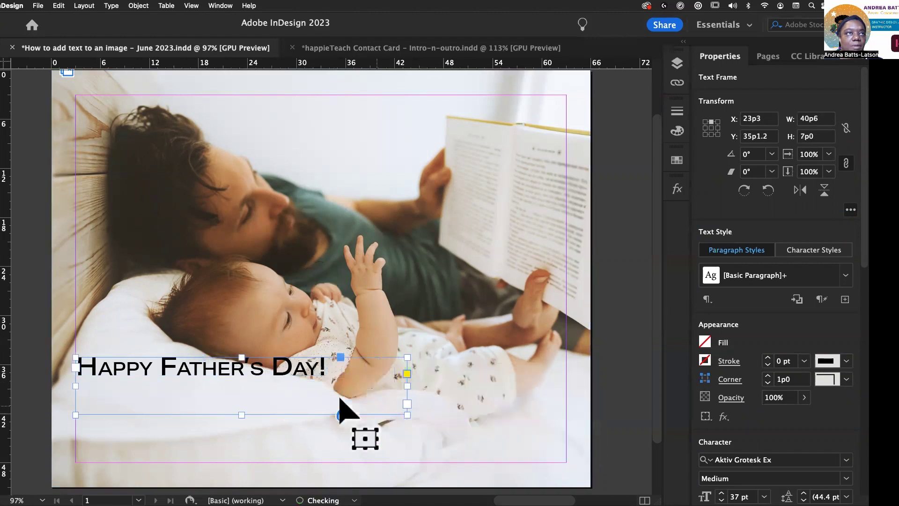
Add a white 2 pt stroke to the whole greeting text and return to its text frame
double_click(252, 364)
triple_click(252, 365)
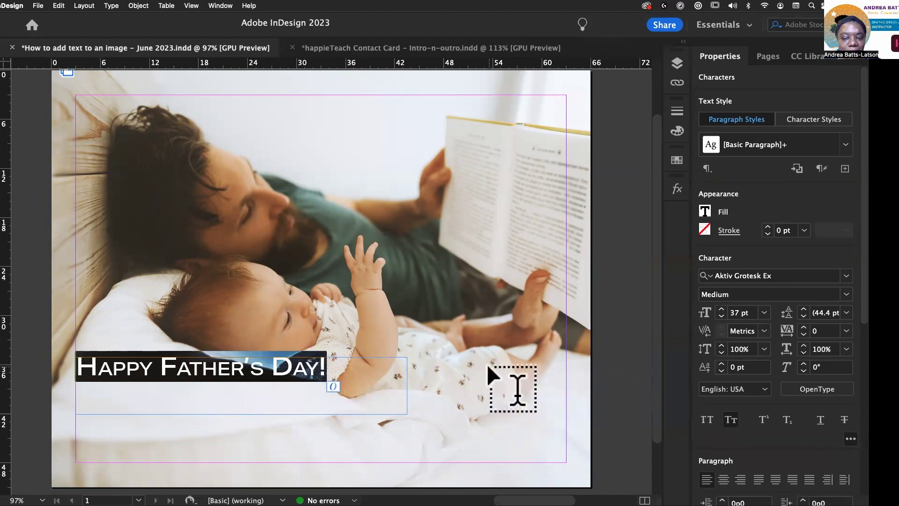
drag(489, 368, 691, 245)
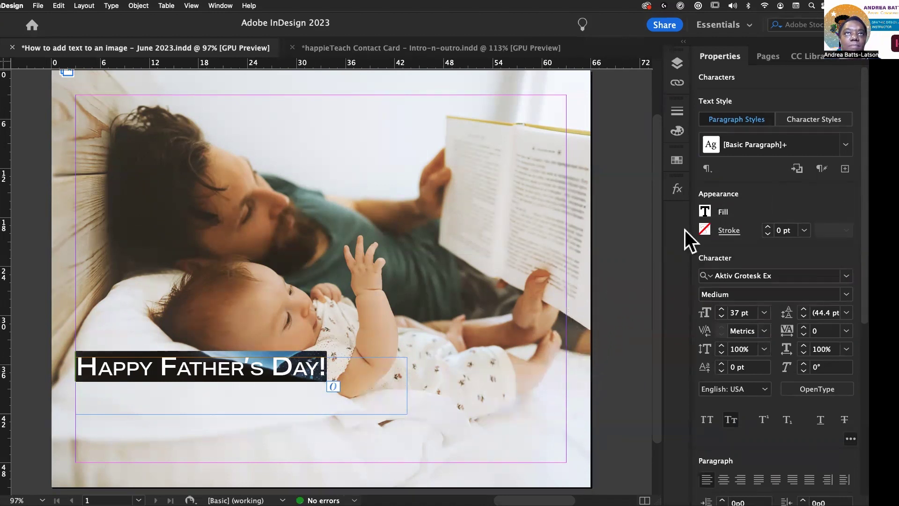
click(769, 227)
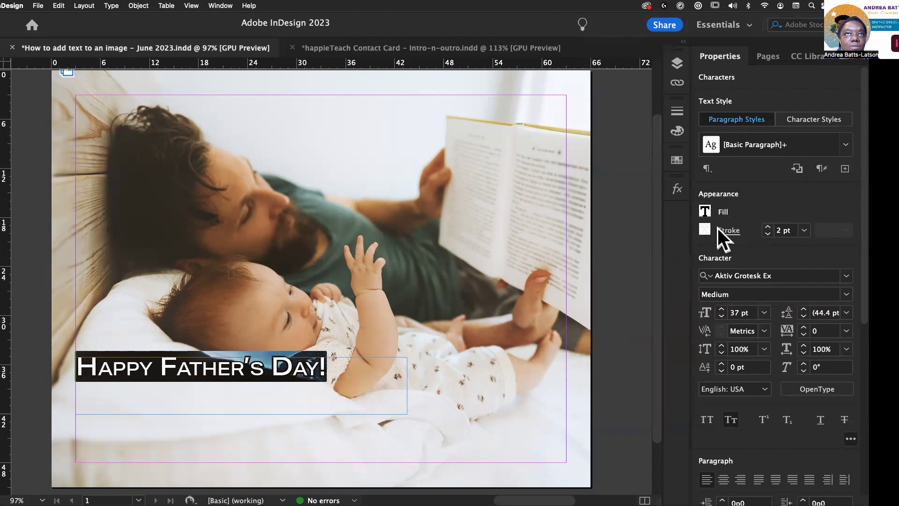
click(165, 377)
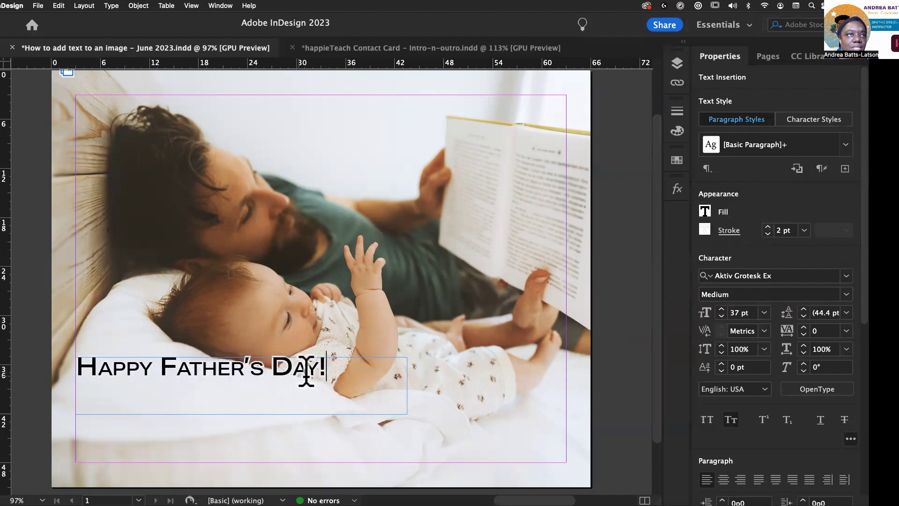
drag(335, 368, 64, 352)
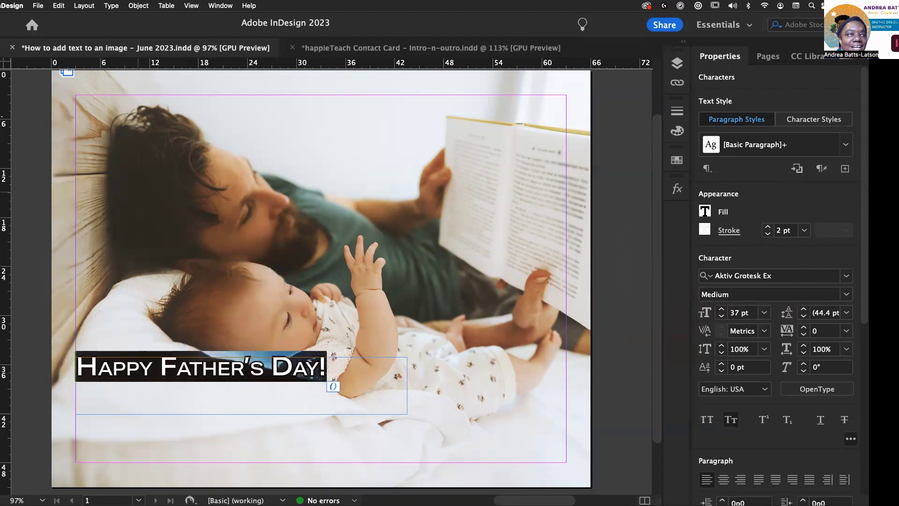
key(Escape)
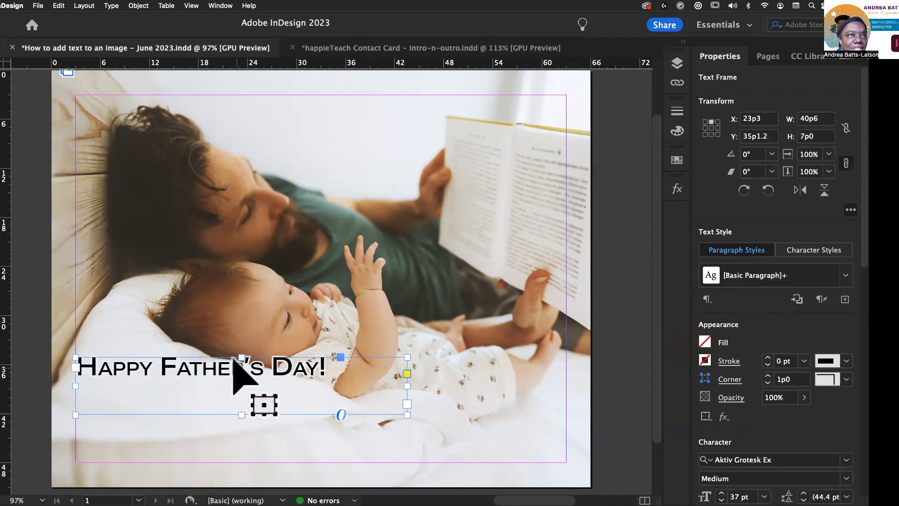
Lower the top edge of the greeting's text frame to Y 37p3.6 and fit the frame tightly to its text
drag(240, 360, 240, 377)
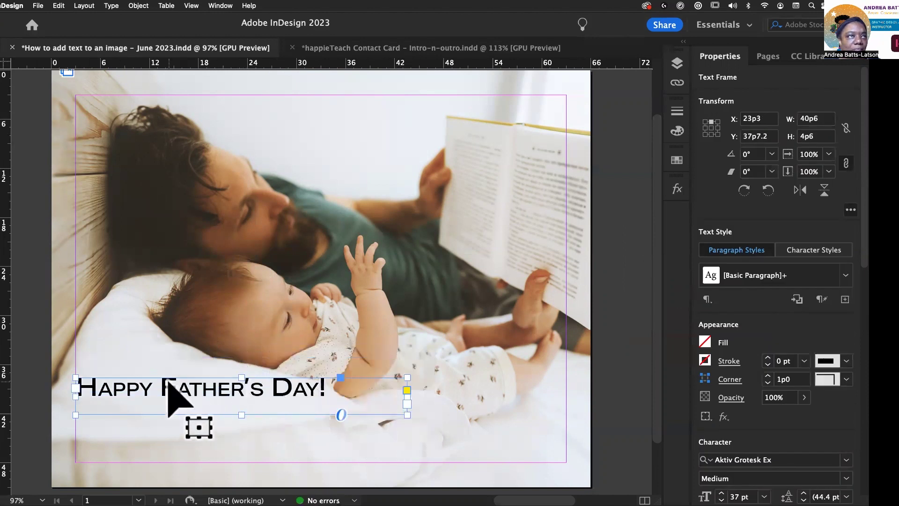
drag(240, 378, 238, 390)
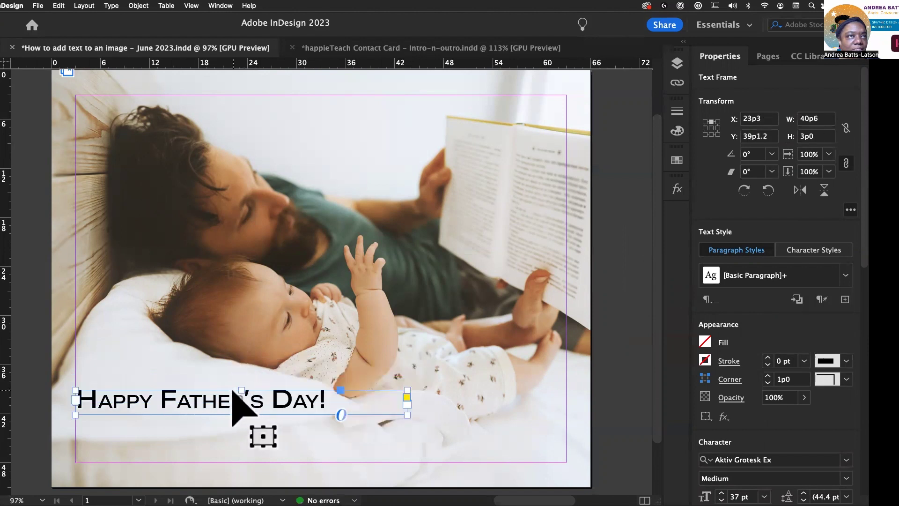
drag(242, 388, 240, 371)
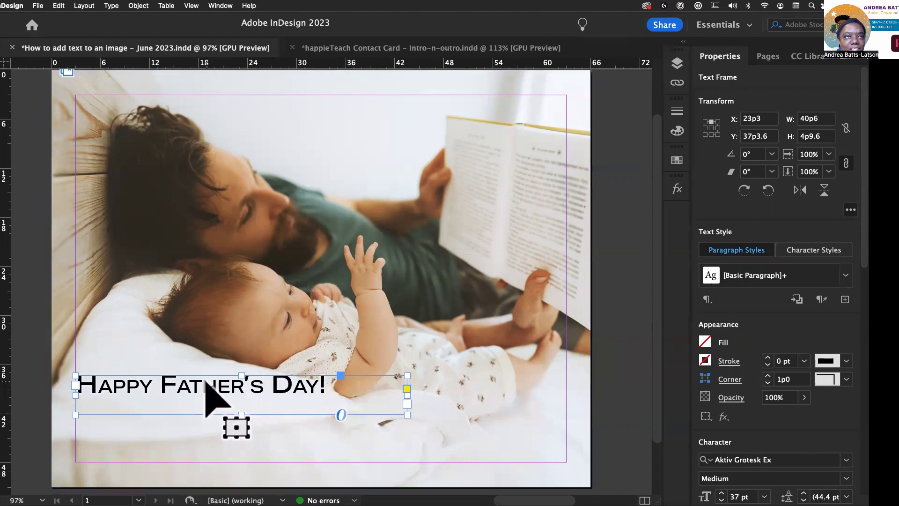
click(171, 373)
click(365, 405)
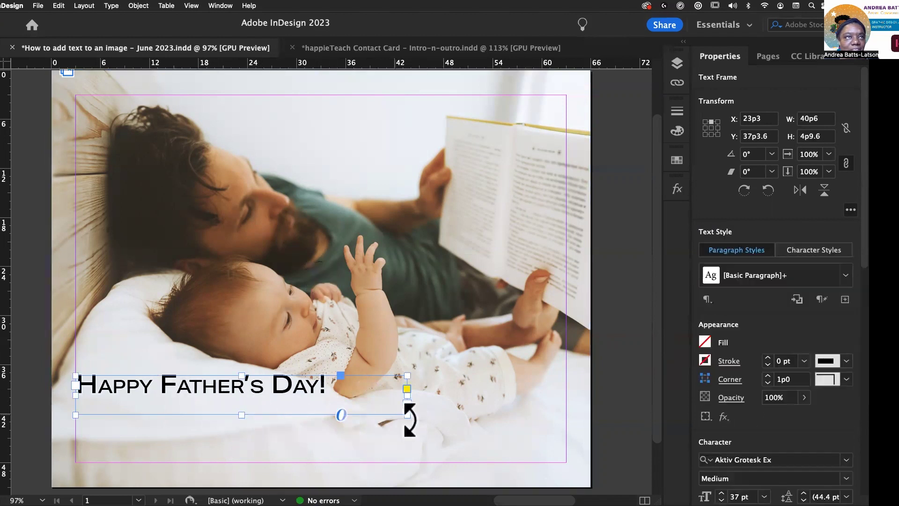
double_click(407, 415)
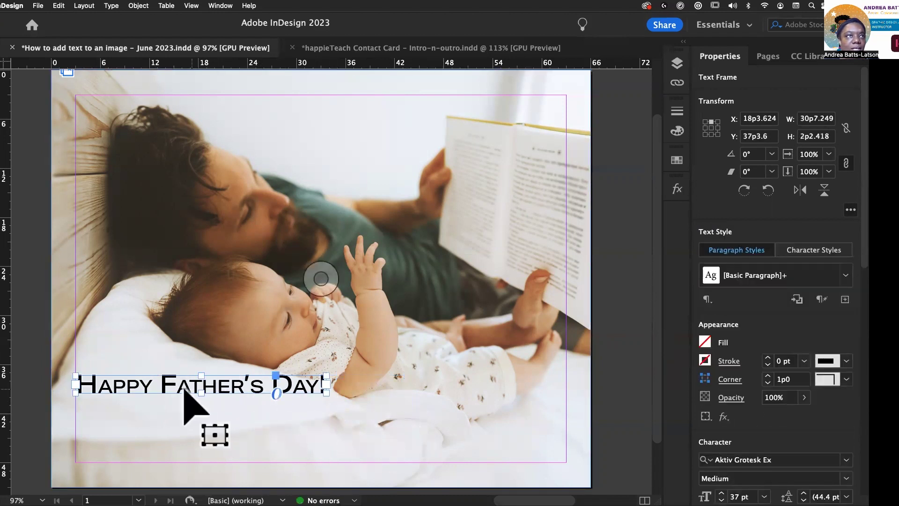
Draw a text frame about 36p wide by 8p high directly beneath the greeting and paste the copied Jim Valvano quote into it
click(122, 318)
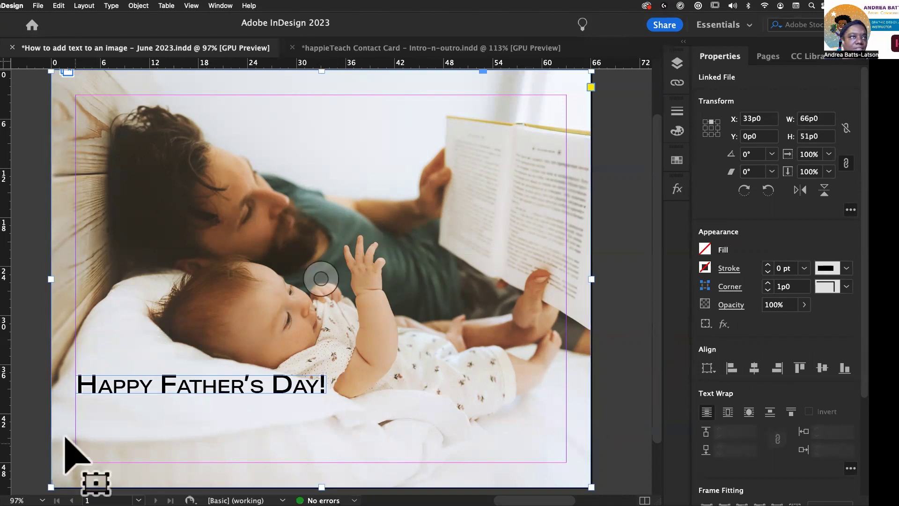
click(128, 389)
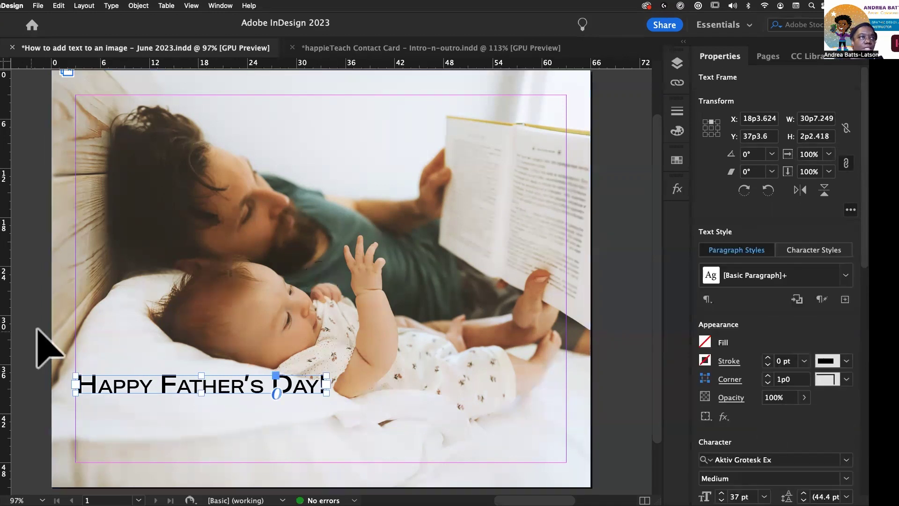
click(66, 335)
key(Escape)
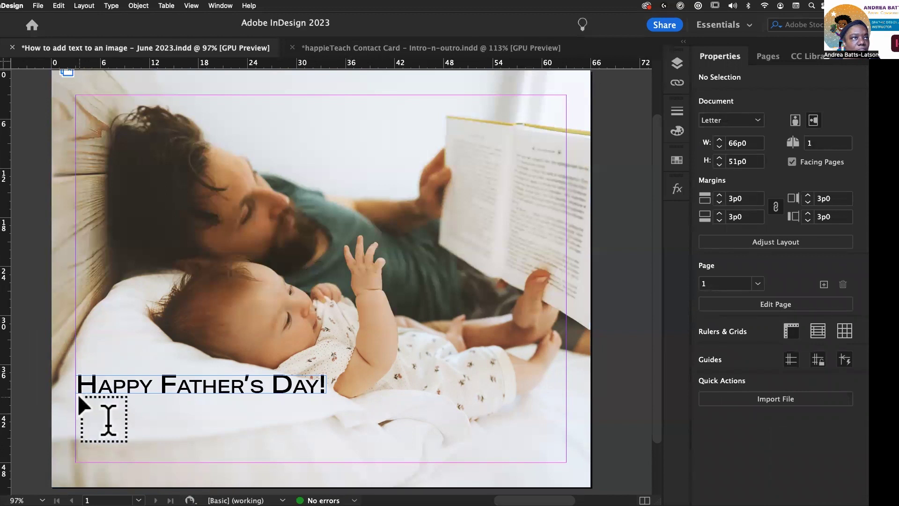
drag(77, 396, 373, 463)
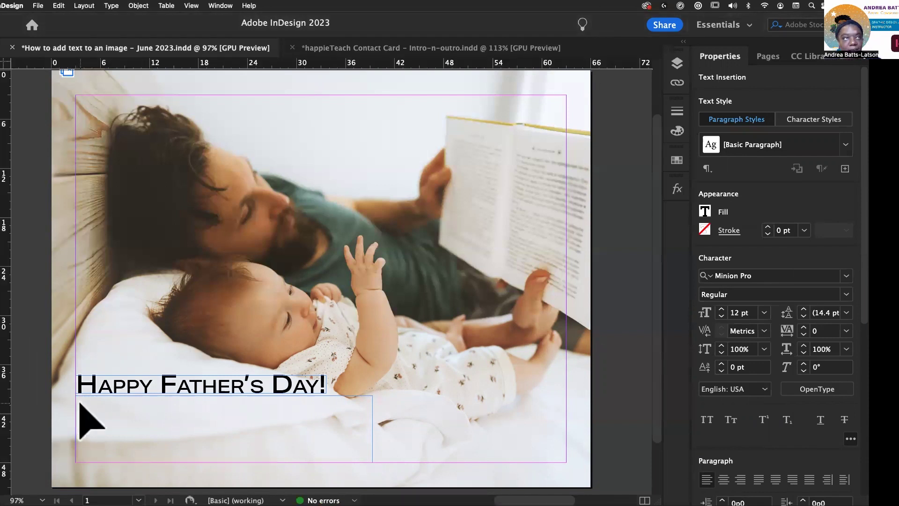
key(super+v)
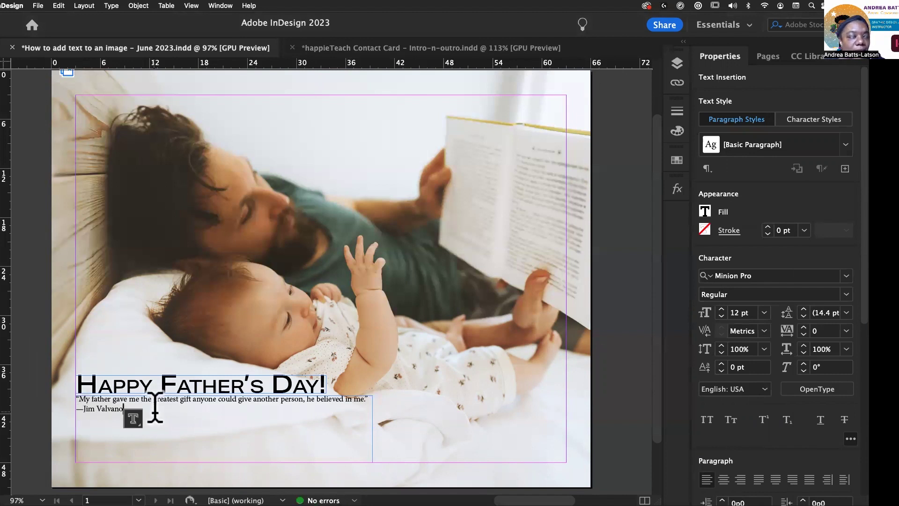
Set the whole quote in Aktiv Grotesk Ex with the Light style
scroll(155, 407, left, 5)
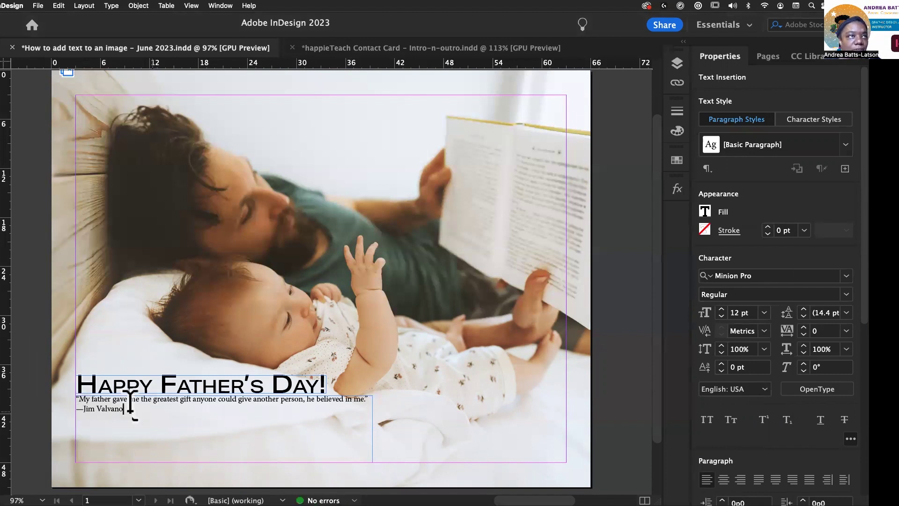
key(super+a)
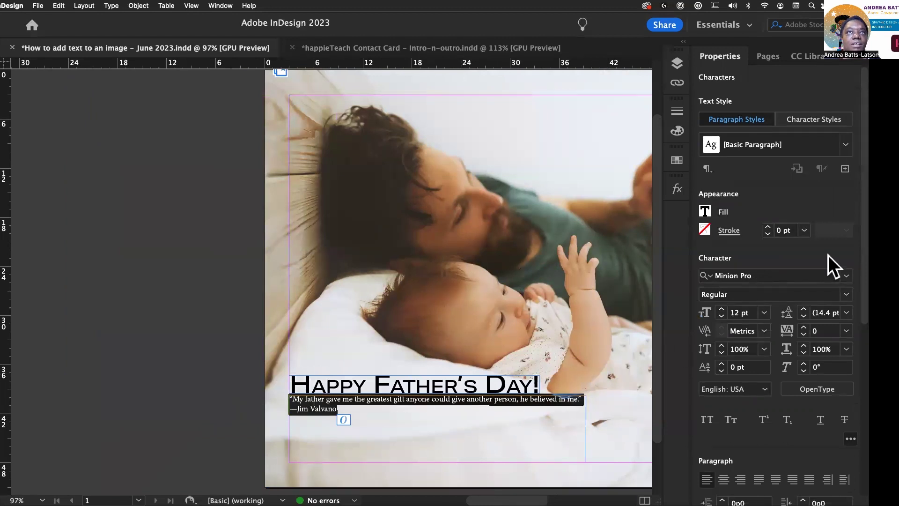
click(770, 276)
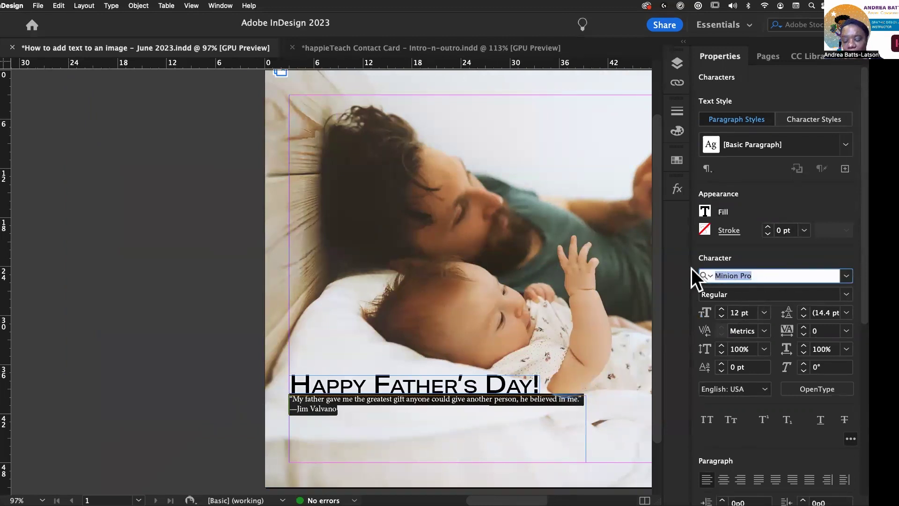
text(Aktiv Grotesk Ex)
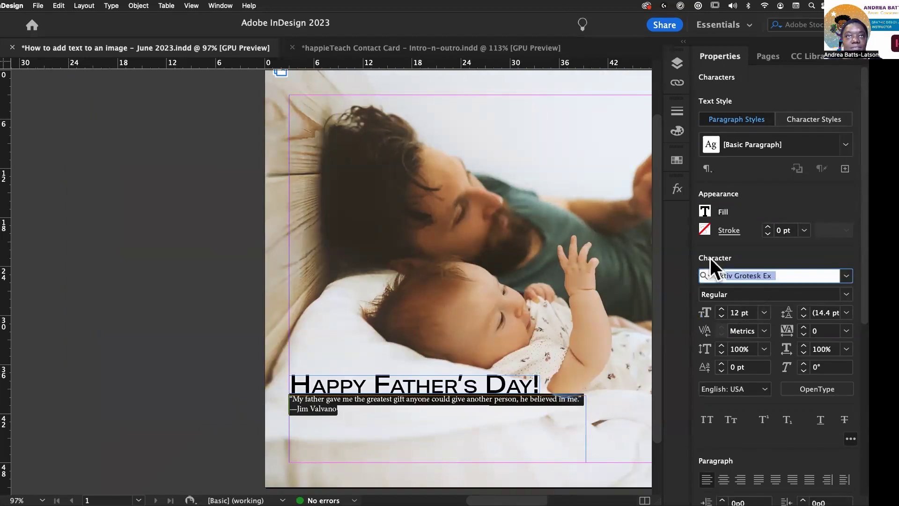
key(Tab)
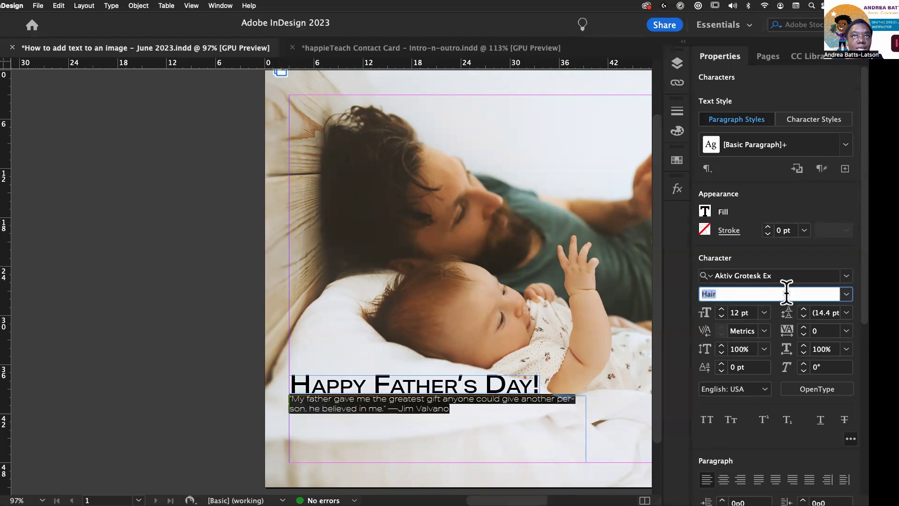
click(849, 293)
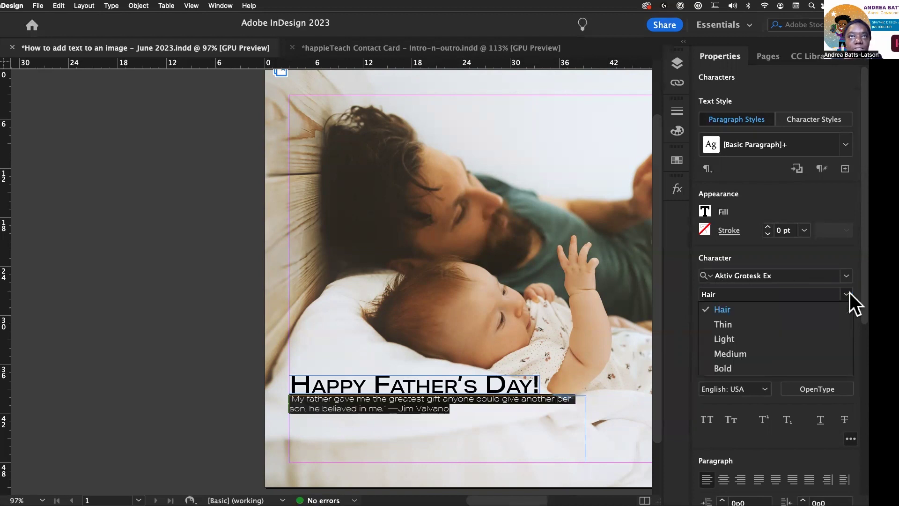
click(774, 336)
Increase the quote's font size to 27 pt
click(721, 310)
click(722, 309)
click(722, 310)
click(721, 309)
click(722, 310)
click(721, 309)
click(722, 309)
click(723, 309)
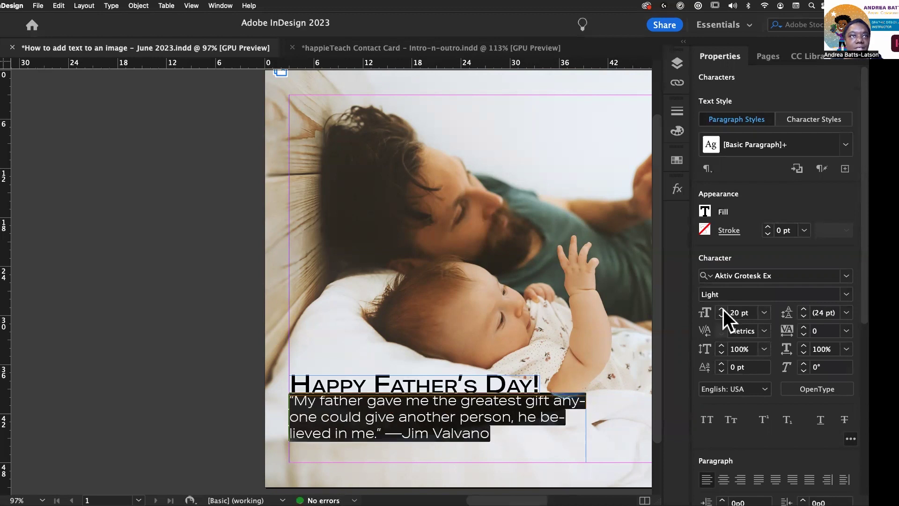
click(722, 309)
click(722, 309)
click(722, 310)
click(722, 310)
click(722, 309)
click(722, 310)
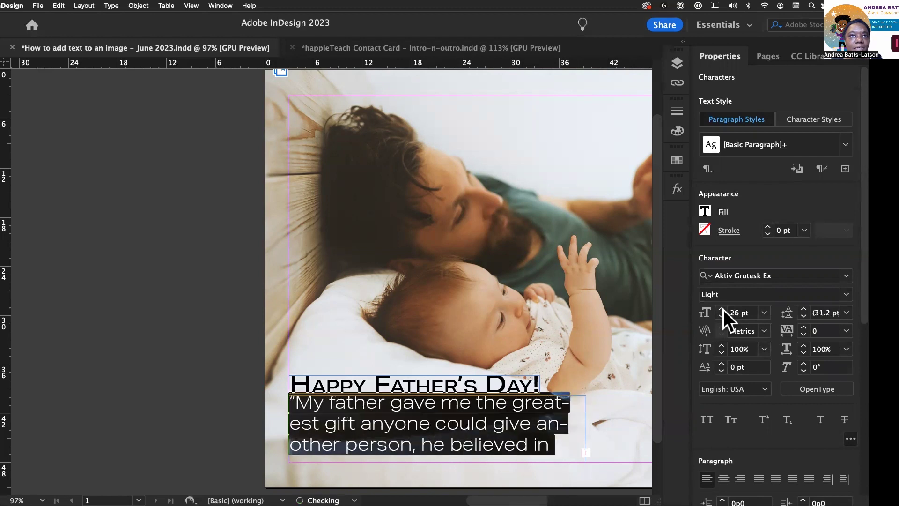
click(722, 310)
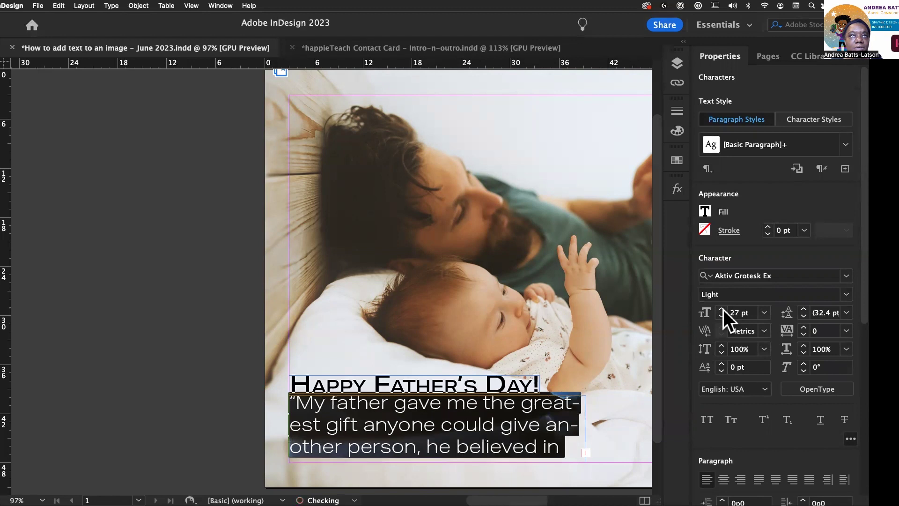
click(722, 310)
click(722, 316)
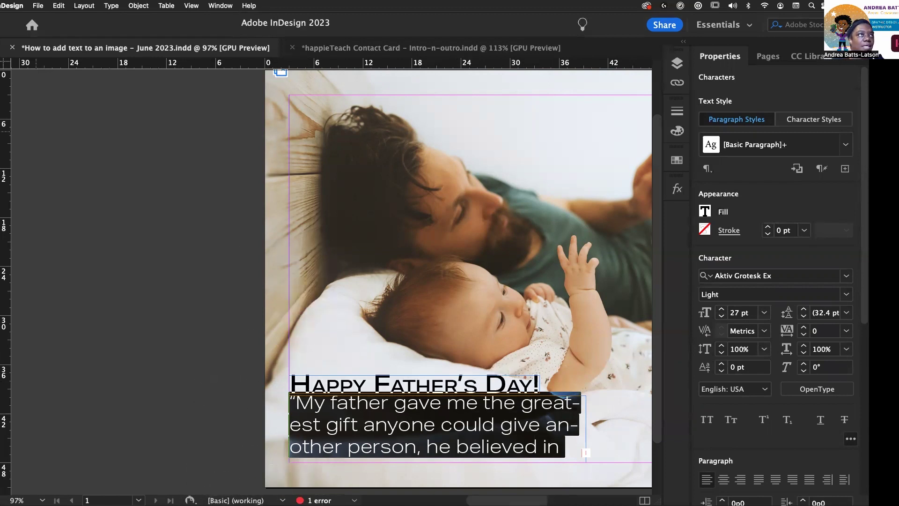
Widen the quote's text frame to the page's right margin, making it 60p0 wide
key(Escape)
drag(546, 361, 343, 303)
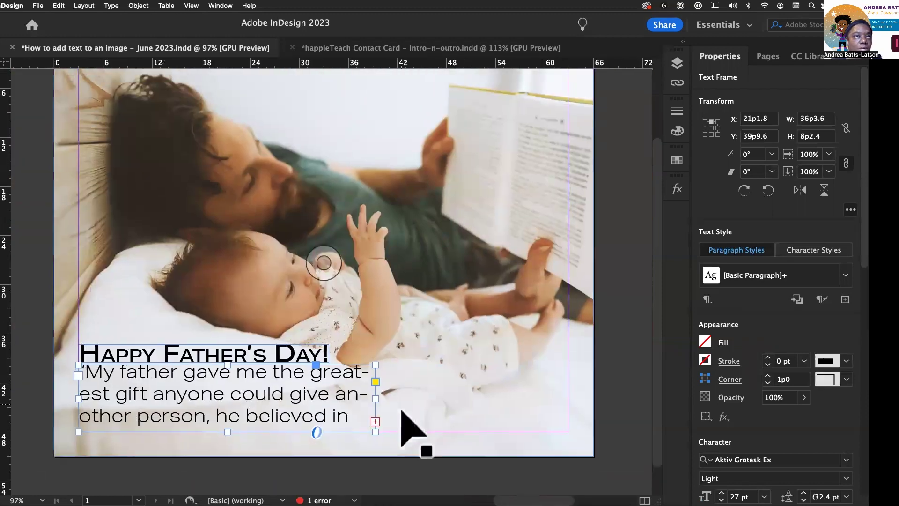
drag(379, 398, 568, 393)
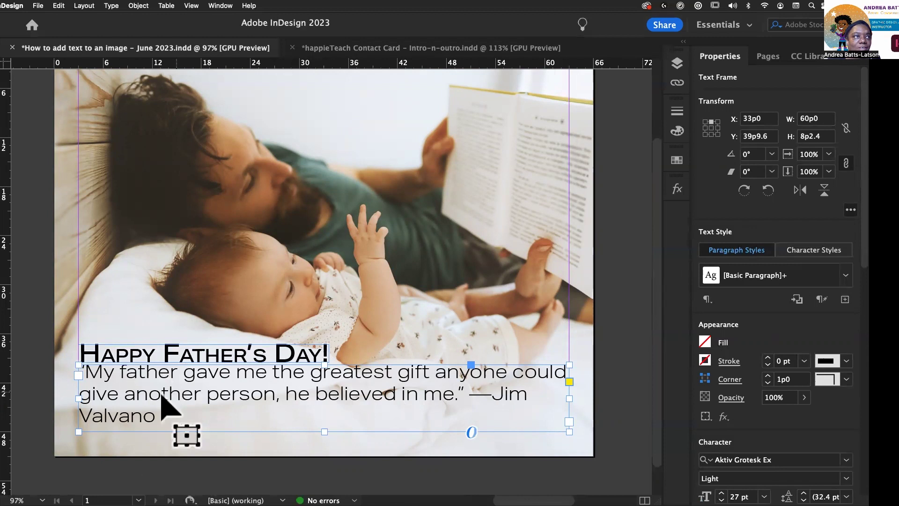
Fill the quote's text frame with the [Paper] swatch
click(705, 341)
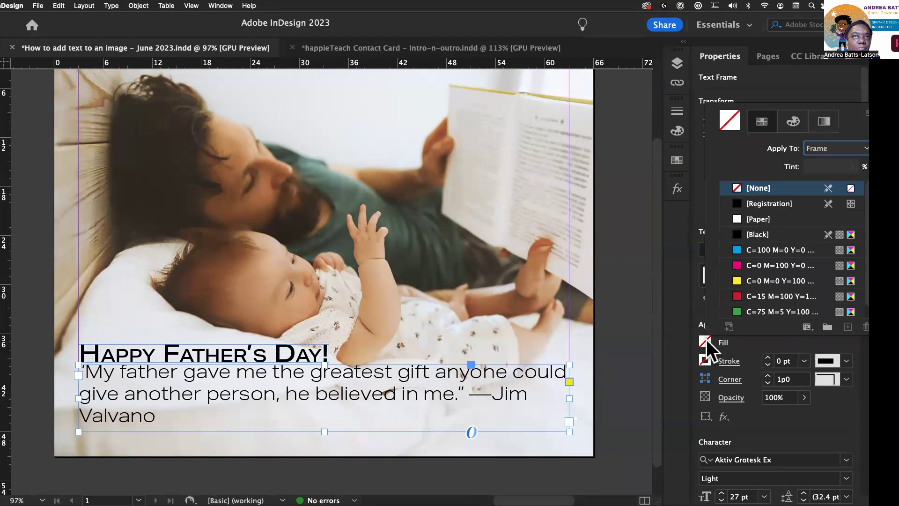
click(737, 218)
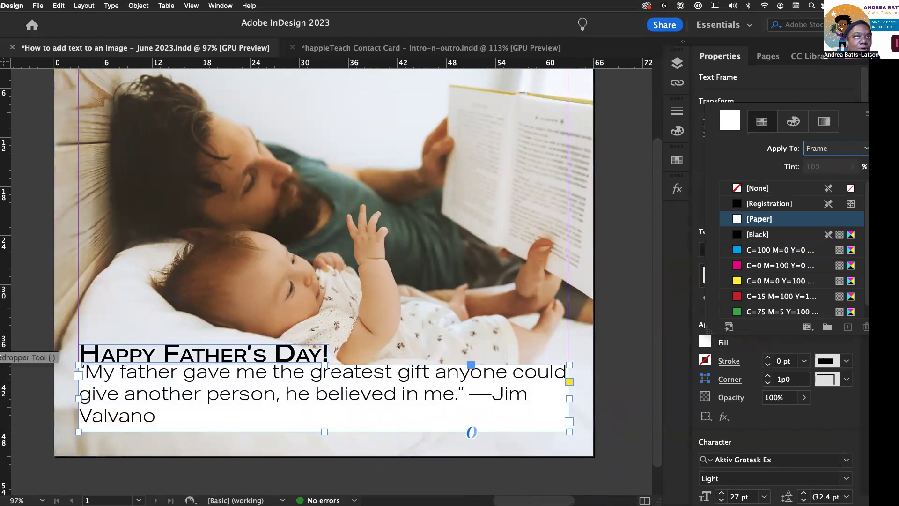
key(Escape)
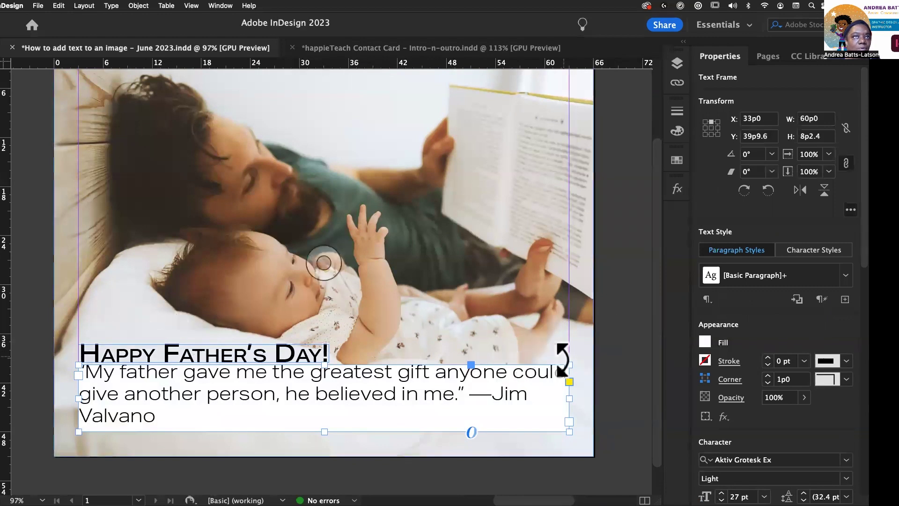
Fill the quote's text frame with a pale blue-white sampled by Eyedropper from the bedding beside it, and deselect it to judge the look
click(2, 295)
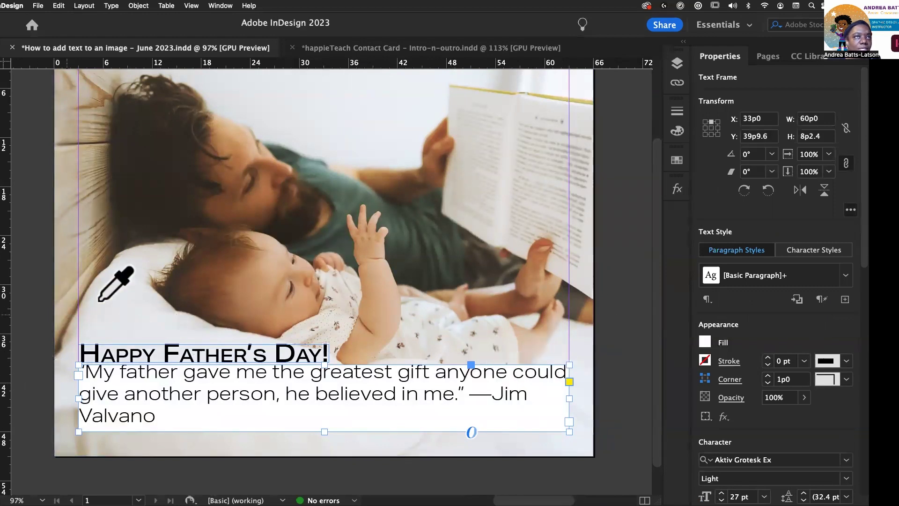
click(579, 373)
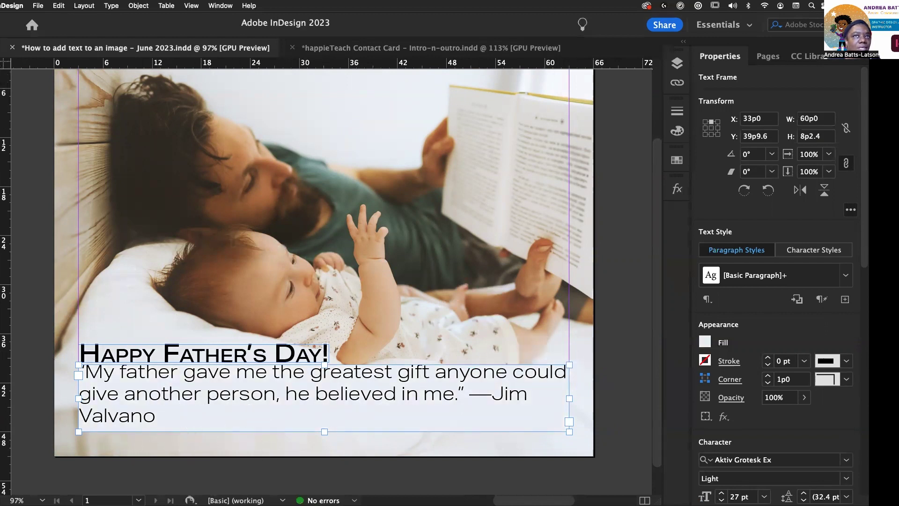
click(705, 341)
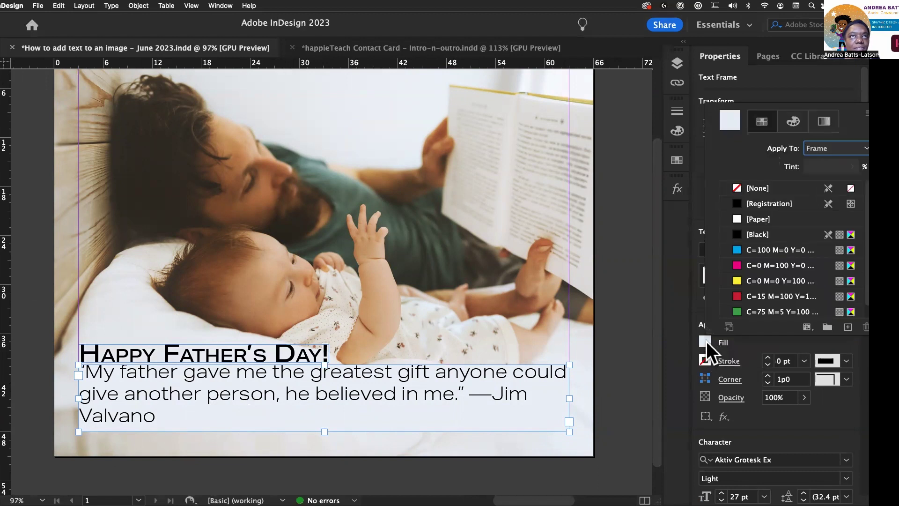
click(706, 342)
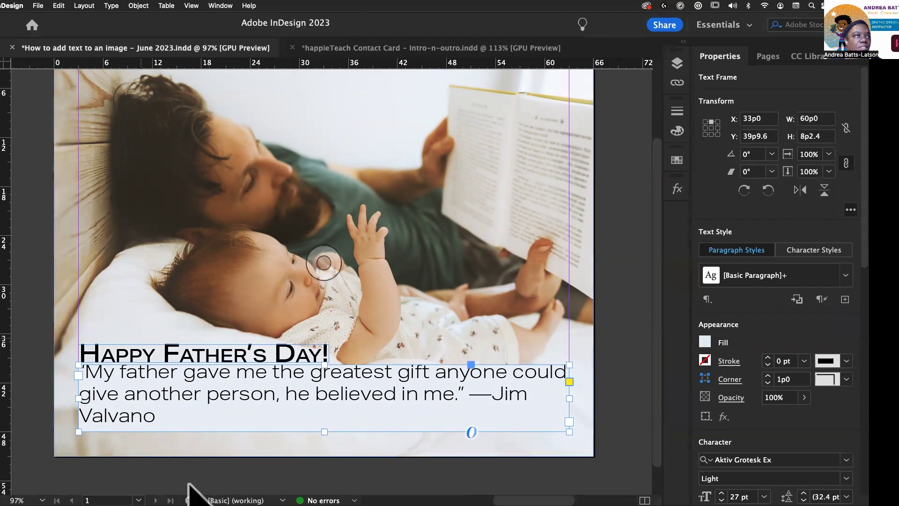
click(47, 355)
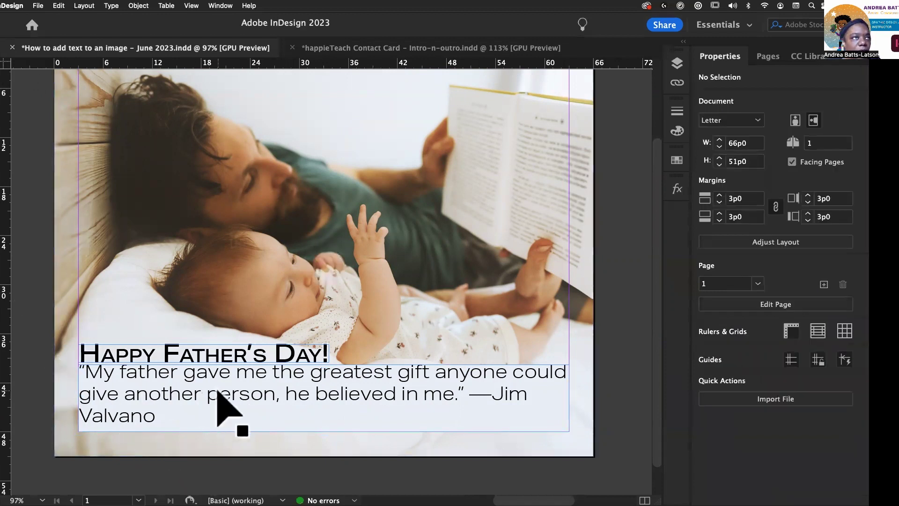
key(w)
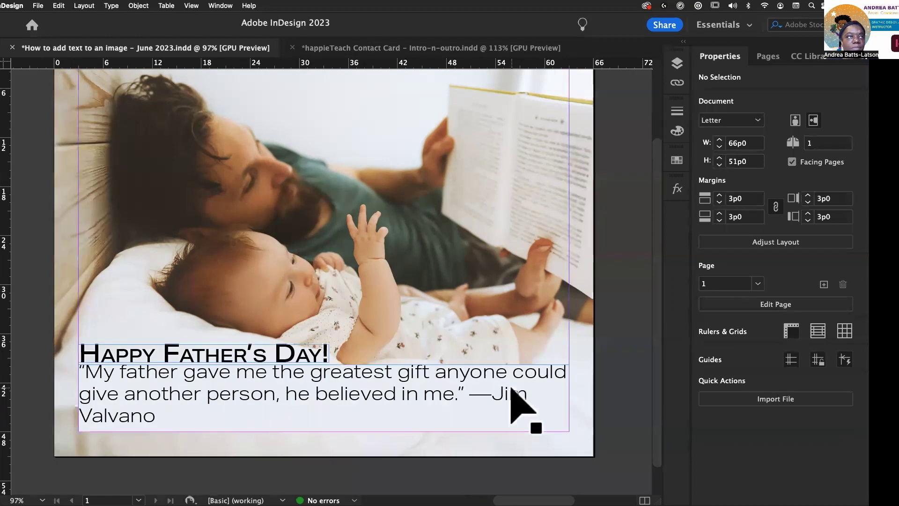
Give the quote's text frame an inset spacing of 0p8 on all four sides
click(201, 387)
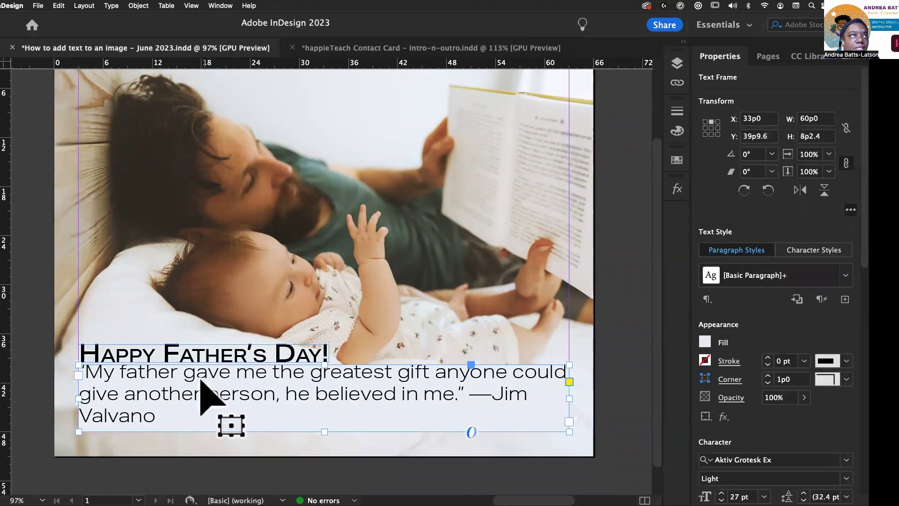
click(136, 6)
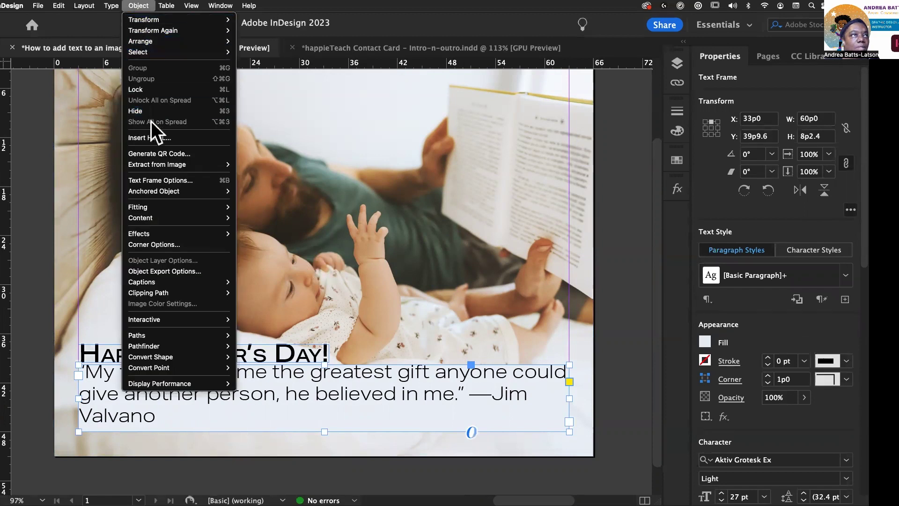
click(160, 178)
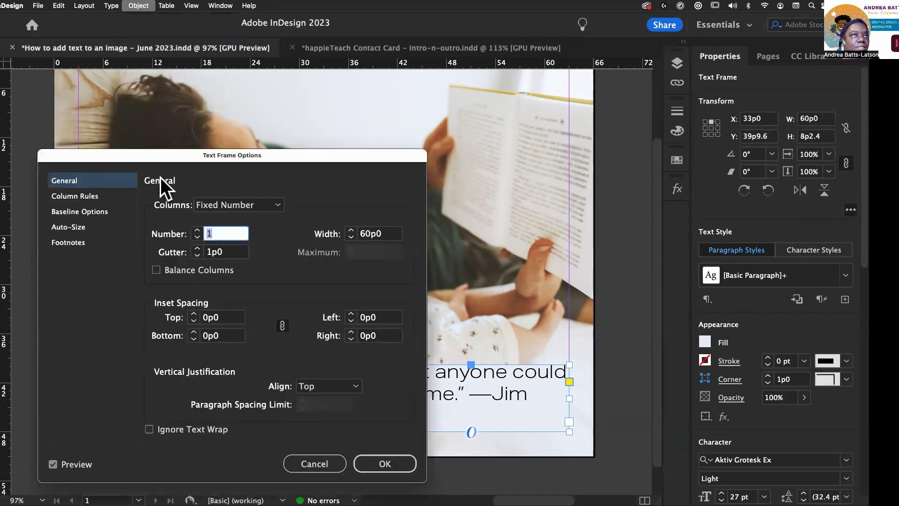
drag(223, 157, 537, 4)
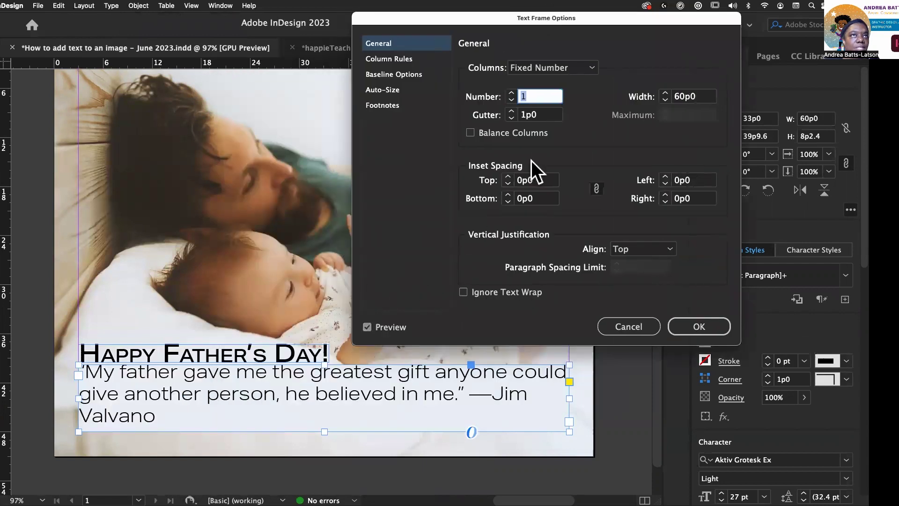
click(508, 177)
click(508, 177)
click(508, 177)
click(507, 177)
click(507, 177)
click(507, 177)
click(507, 177)
click(508, 178)
click(508, 178)
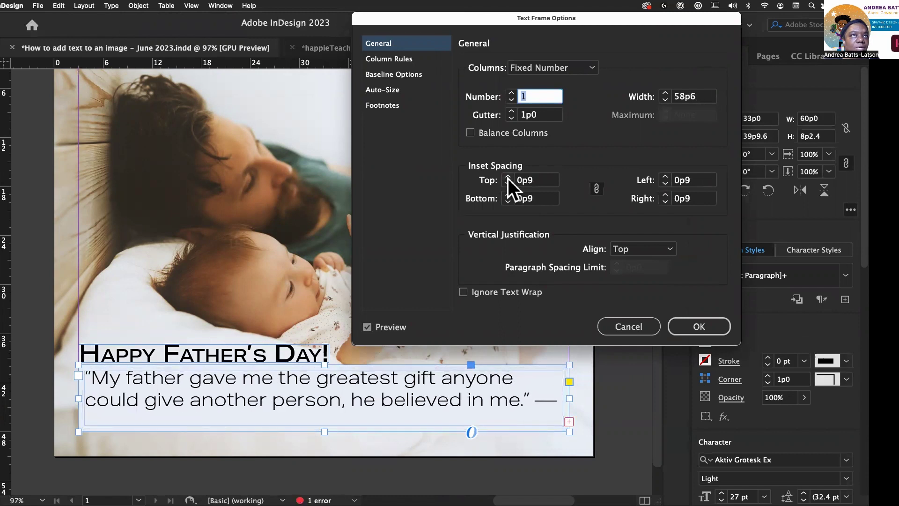
click(508, 183)
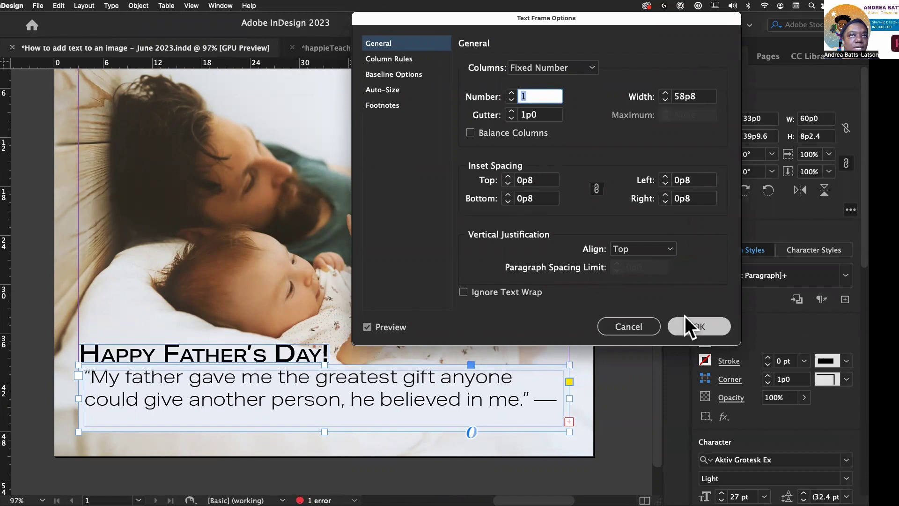
click(698, 326)
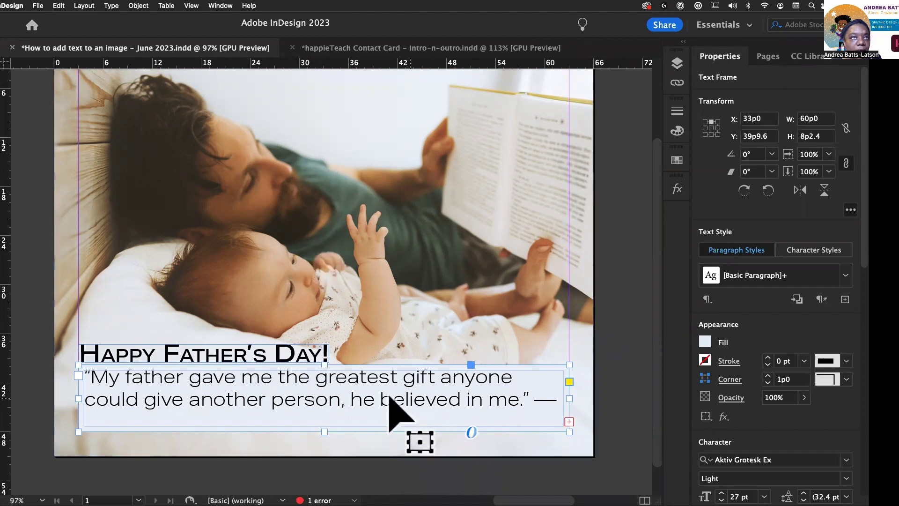
Move the greeting up away from the quote, and resize the quote's frame to about 8p6 high with its top edge at about 38p7.2
click(193, 353)
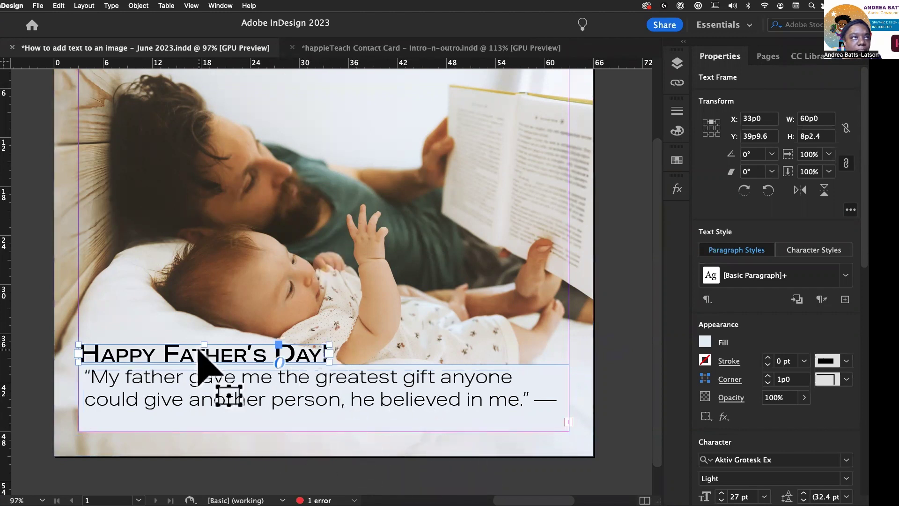
drag(191, 352, 188, 326)
click(214, 390)
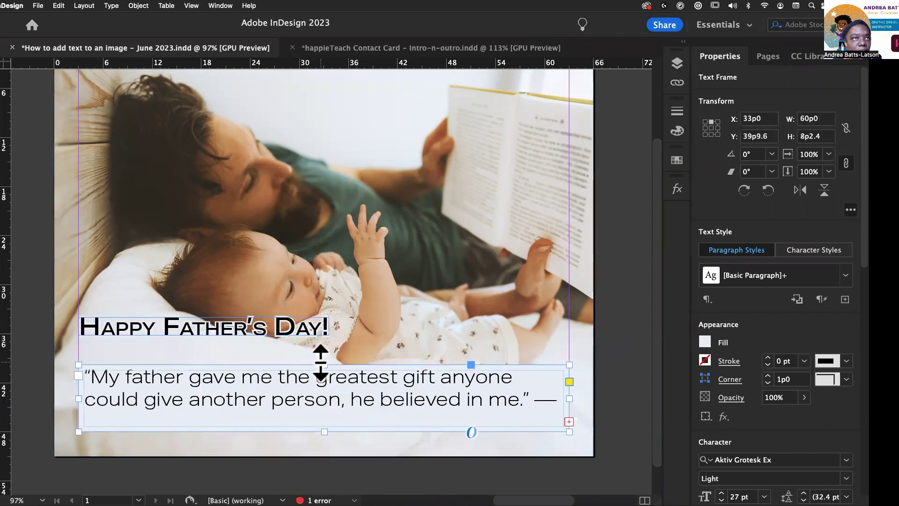
drag(320, 364, 318, 355)
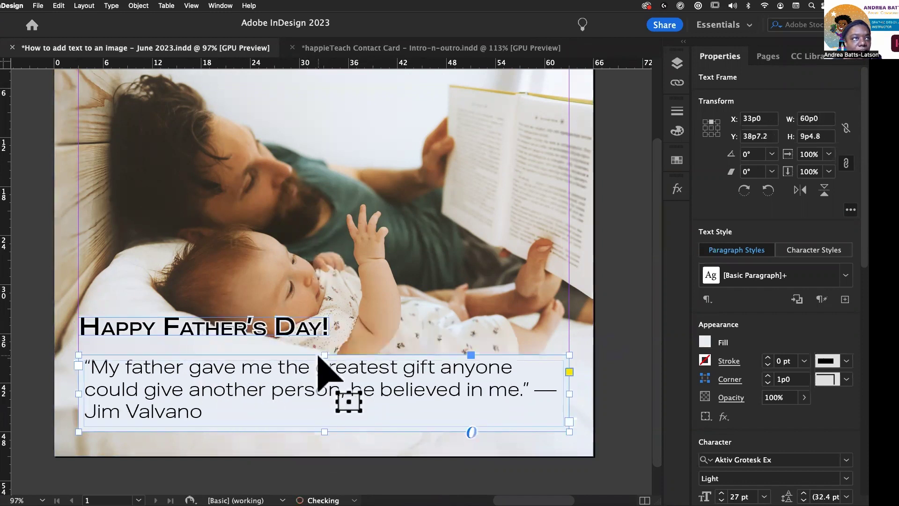
drag(326, 432, 323, 424)
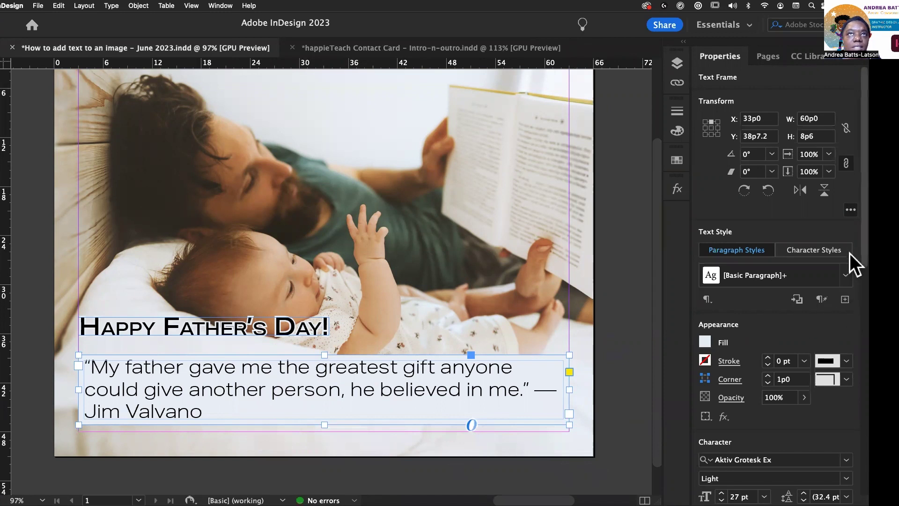
Justify the quote with its last line aligned right, and force a line break before the attribution's em dash
scroll(849, 255, down, 3)
scroll(849, 255, down, 5)
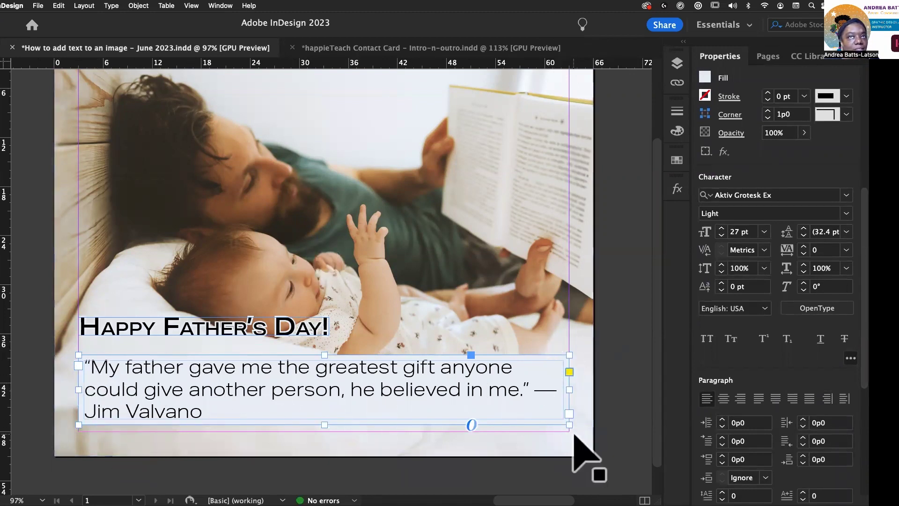
click(793, 398)
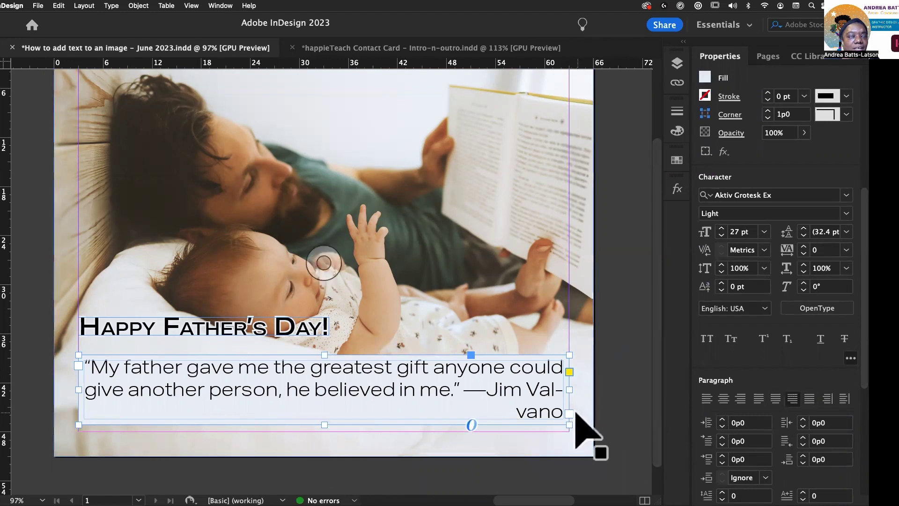
double_click(466, 389)
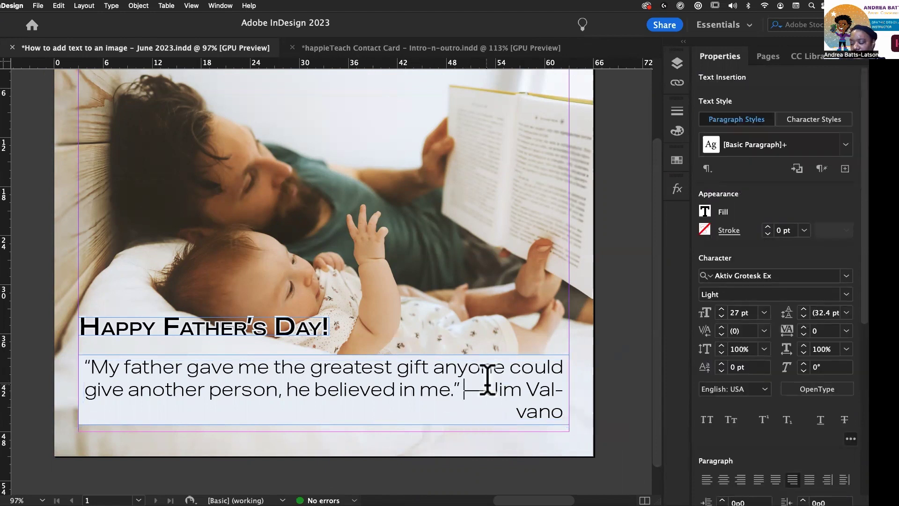
key(shift+Return)
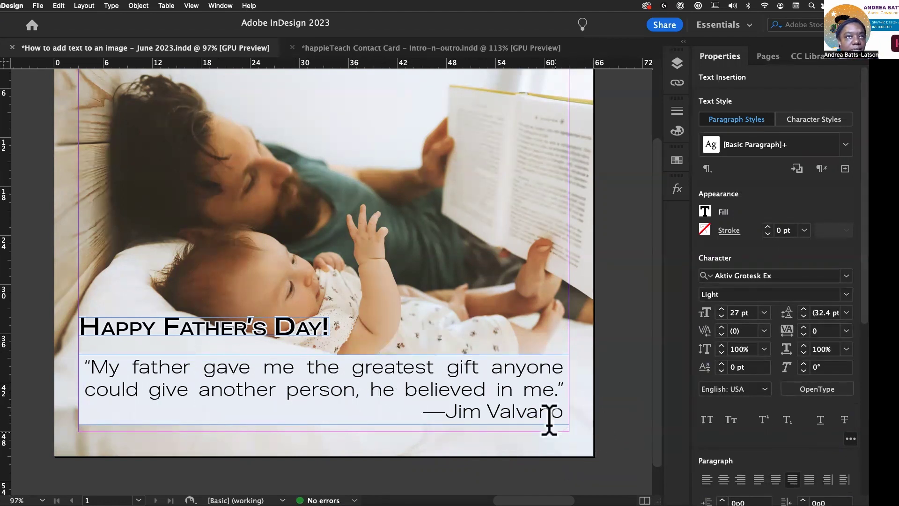
Reduce the font size of the attribution line, including its em dash, to 22 pt
drag(562, 412, 426, 416)
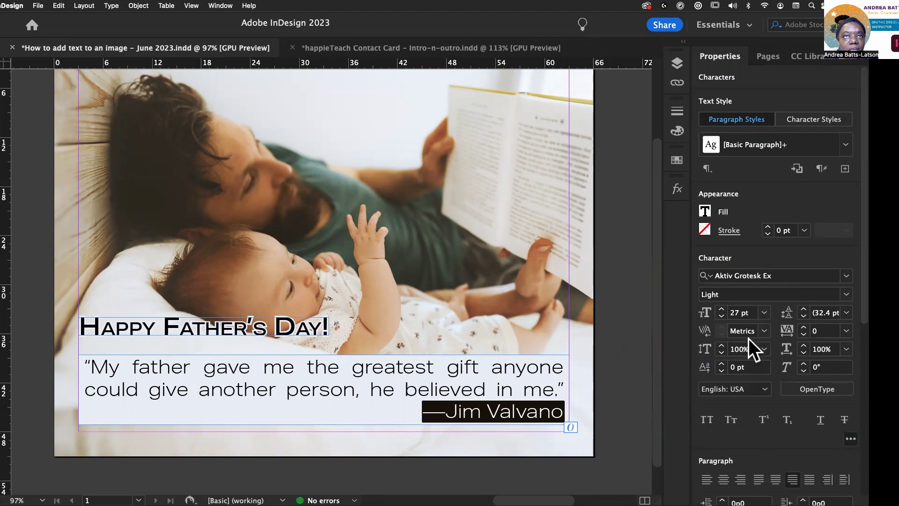
click(721, 316)
click(720, 316)
click(720, 316)
click(720, 316)
click(720, 317)
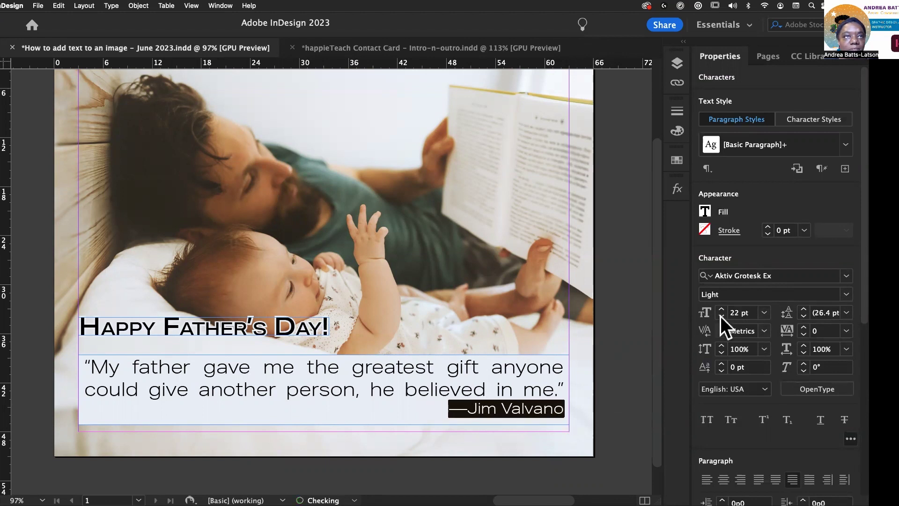
click(464, 410)
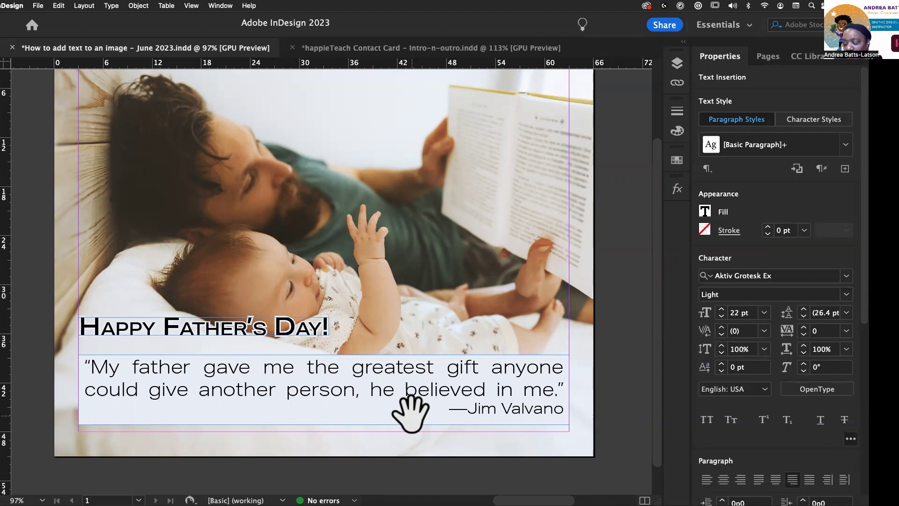
click(467, 408)
text(≥)
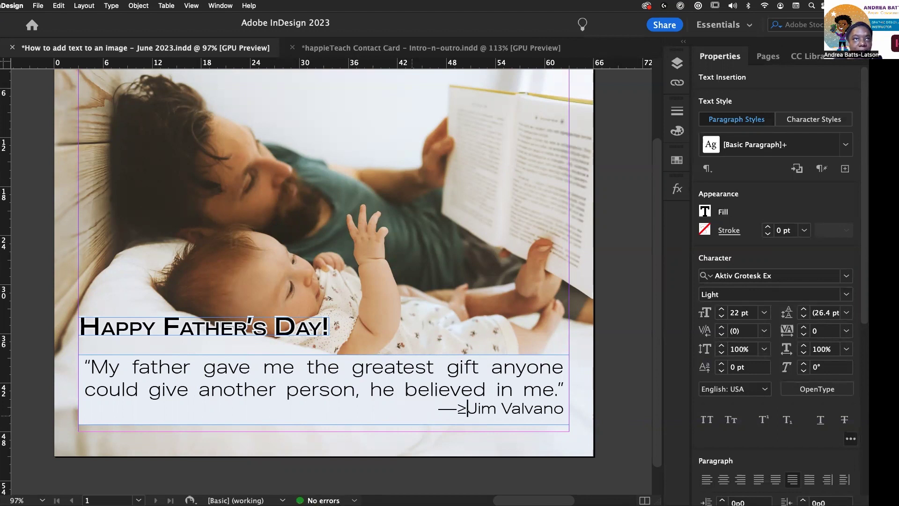
key(BackSpace)
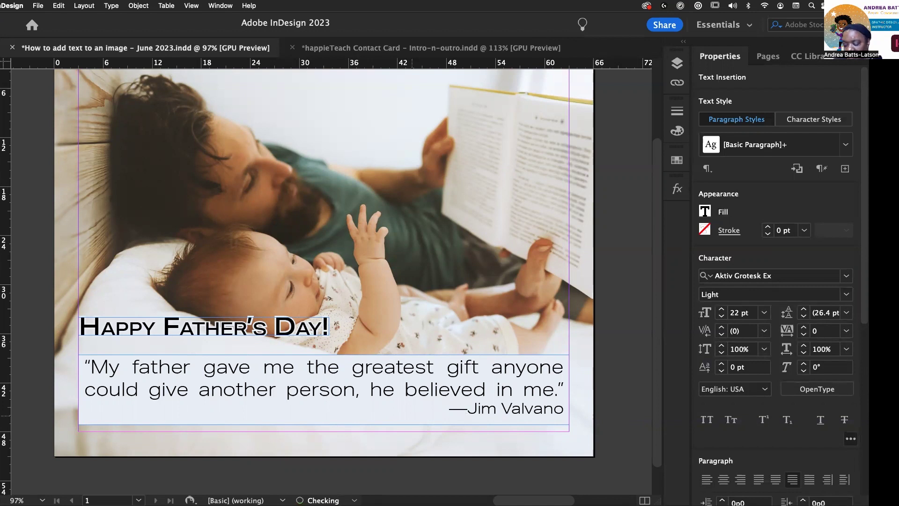
text(≤)
key(BackSpace)
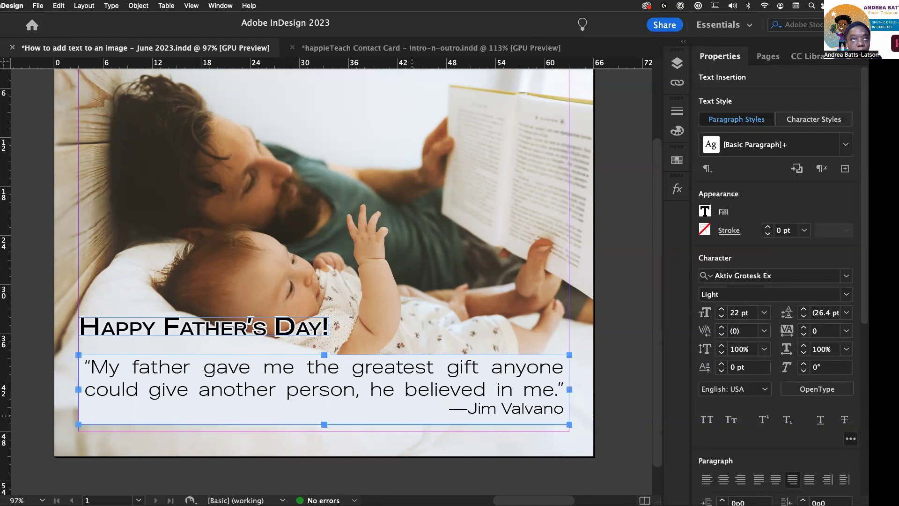
key(super+comma)
key(super+period)
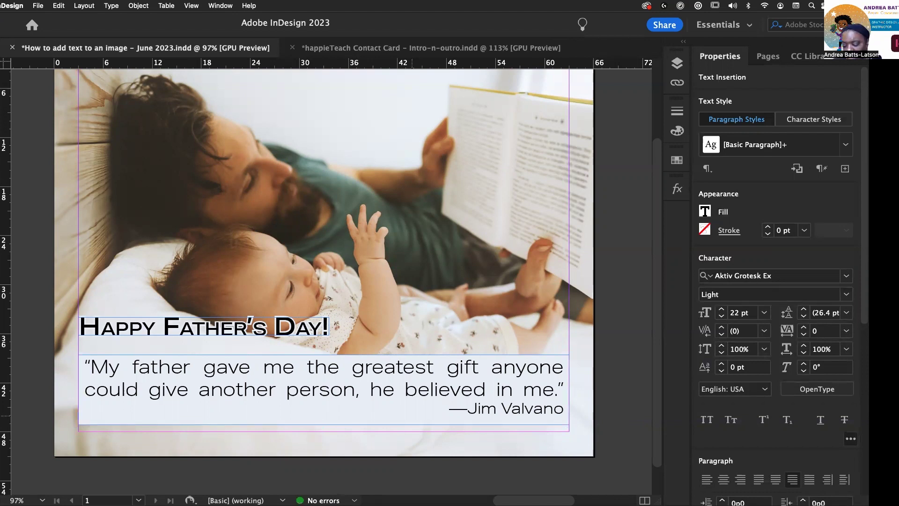
text(≤)
key(BackSpace)
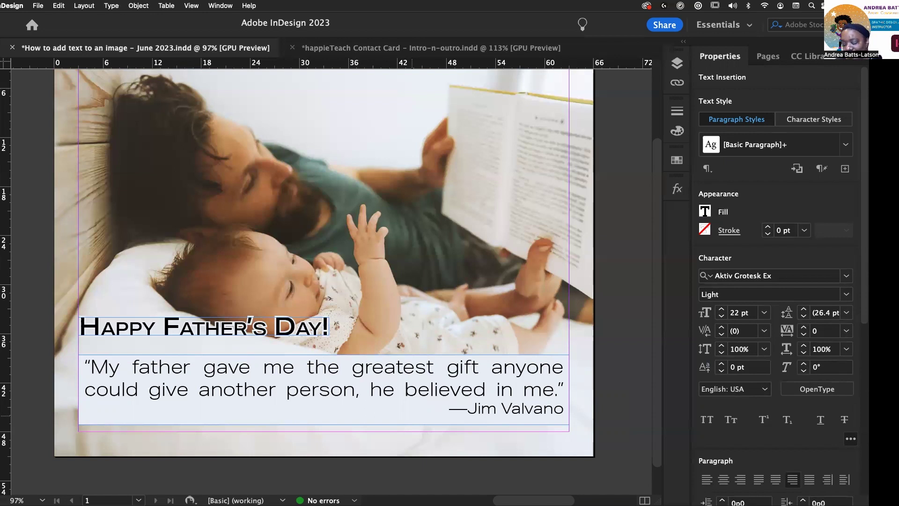
key(alt+Left)
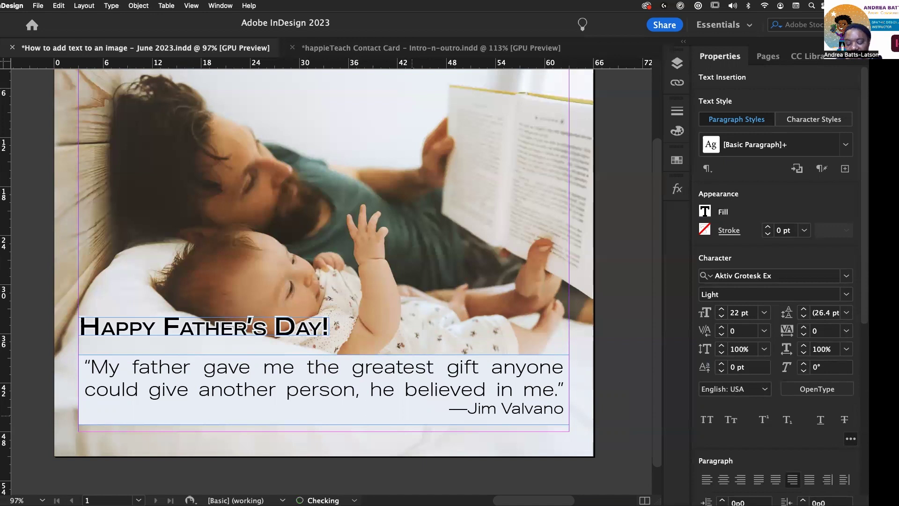
key(Left)
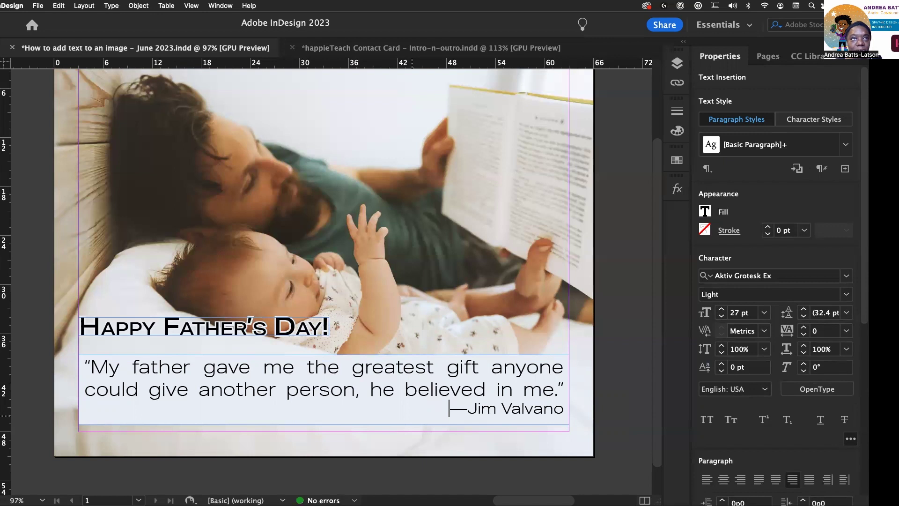
Set the kerning between the em dash and the attribution's name to 260
click(467, 408)
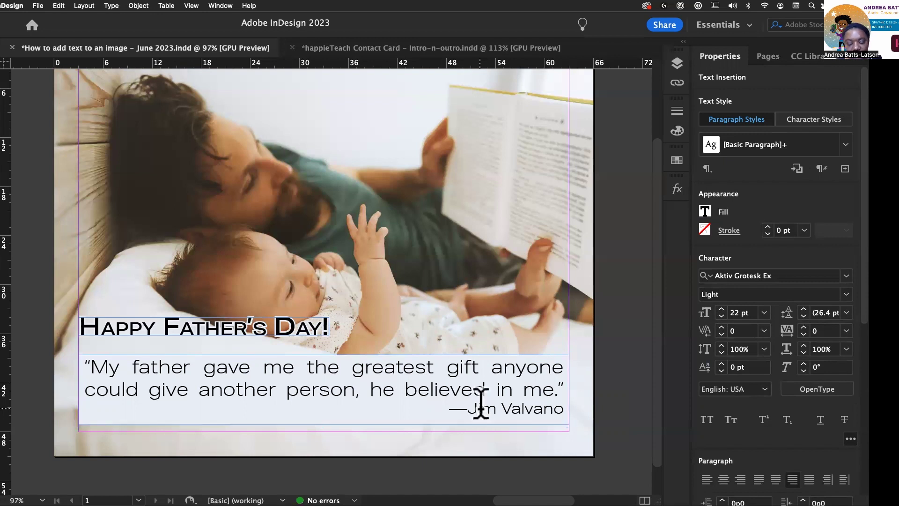
key(alt+Left)
key(alt+Left)
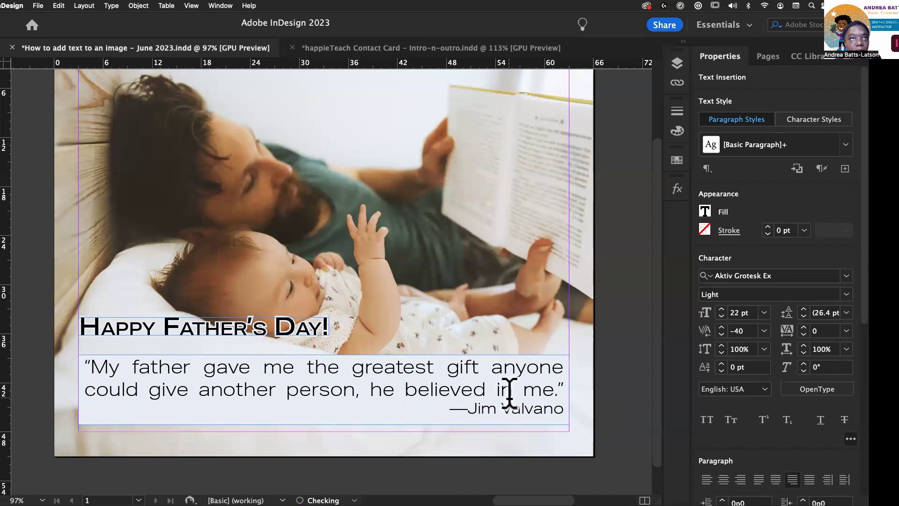
key(alt+Right)
key(alt+Right)
key(alt+Right)
key(alt+Right)
key(alt+Right)
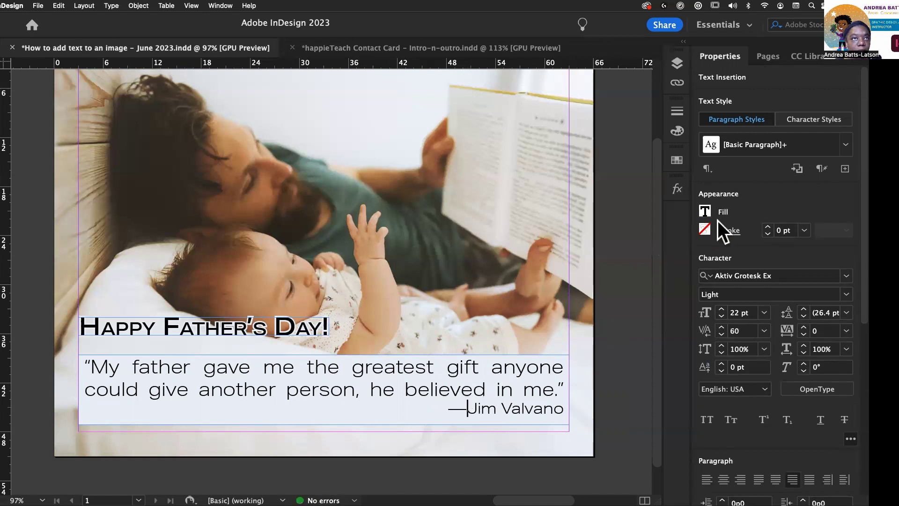
key(alt+Right)
key(alt+Right)
key(alt+Right)
key(alt+Right)
key(alt+Right)
key(alt+Right)
key(alt+Right)
key(alt+Right)
key(alt+Right)
key(alt+Right)
key(alt+Right)
key(alt+Right)
key(alt+Right)
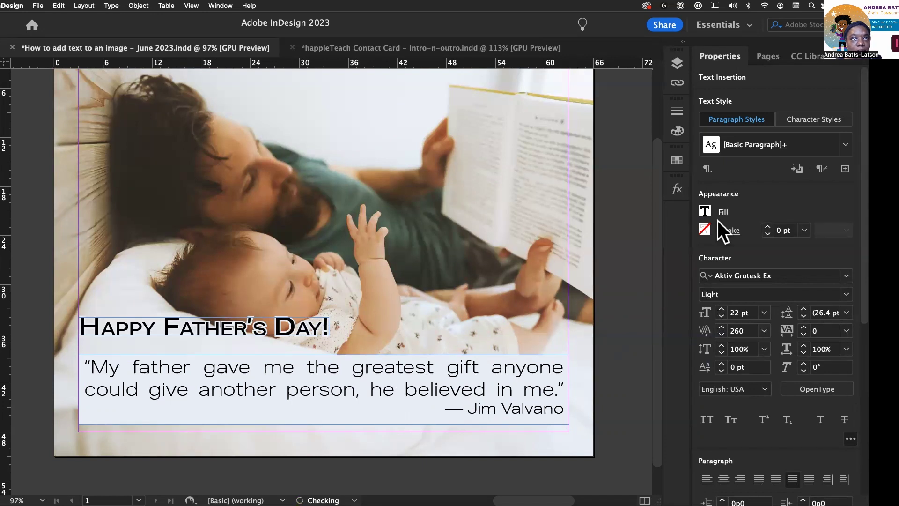
key(alt+Right)
key(alt+Right)
key(alt+Right)
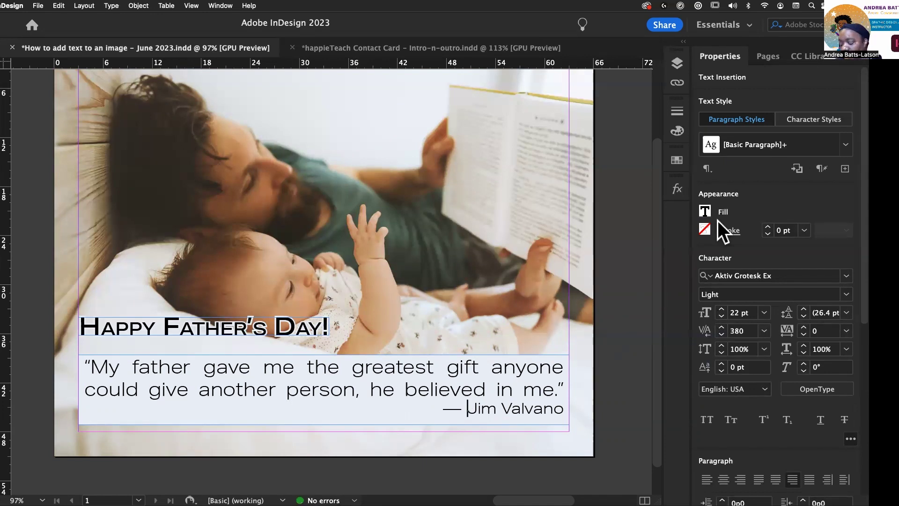
key(alt+Right)
key(alt+Right)
key(alt+Right)
key(alt+Right)
key(alt+Right)
key(alt+Right)
key(alt+Right)
key(alt+Right)
key(alt+Right)
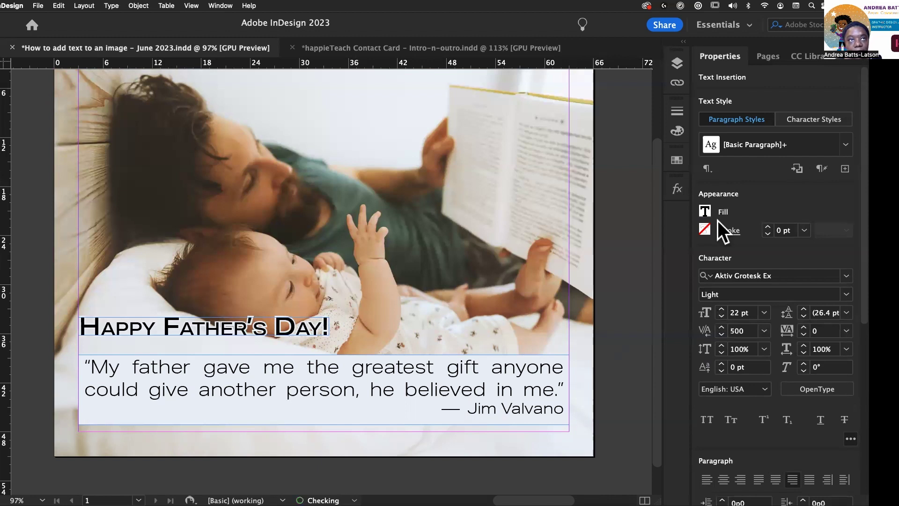
key(alt+Right)
key(alt+Right)
key(alt+Right)
key(alt+Right)
key(alt+Right)
key(alt+Left)
key(alt+Left)
key(alt+Left)
key(alt+Left)
key(alt+Left)
key(alt+Left)
key(alt+Left)
key(alt+Left)
key(alt+Left)
key(alt+Left)
key(alt+Left)
key(alt+Left)
key(alt+Left)
key(alt+Left)
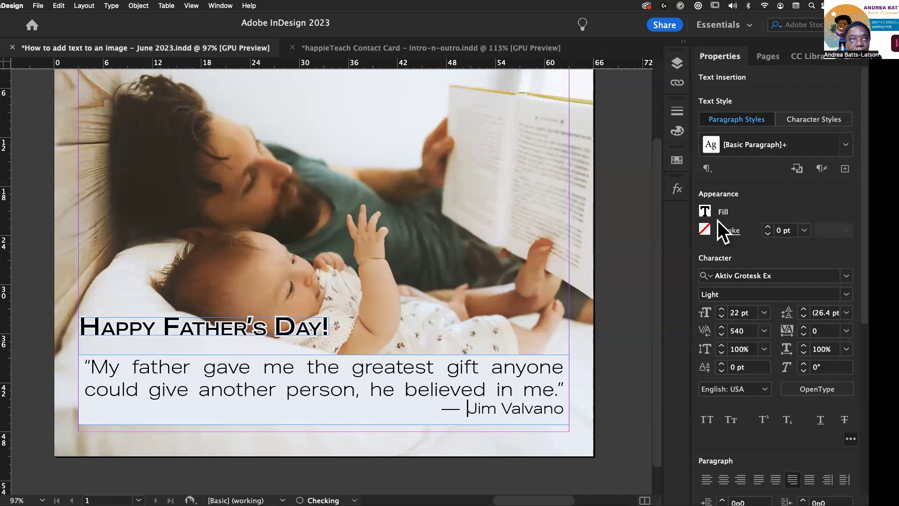
key(alt+Left)
key(alt+Left)
key(alt+Left)
key(alt+Left)
key(alt+Left)
key(alt+Left)
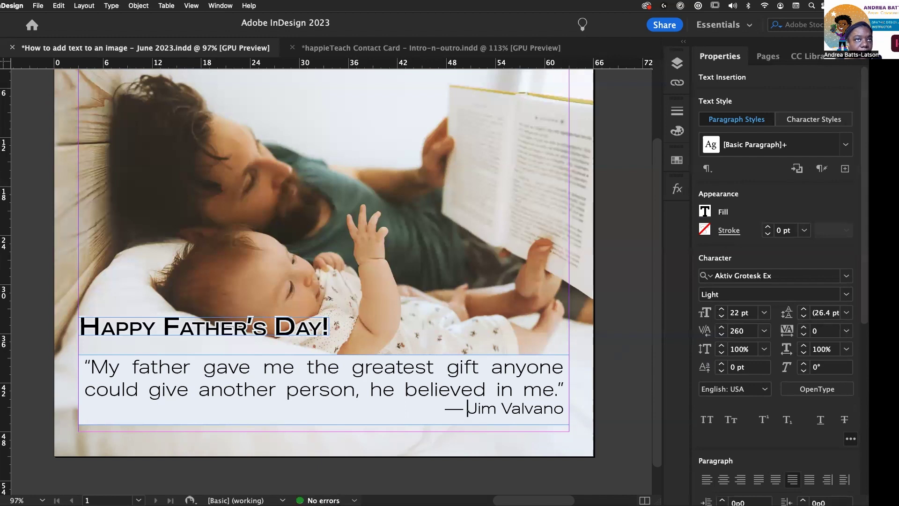
Increase the font size of the two quote lines above the attribution to 28 pt
click(395, 390)
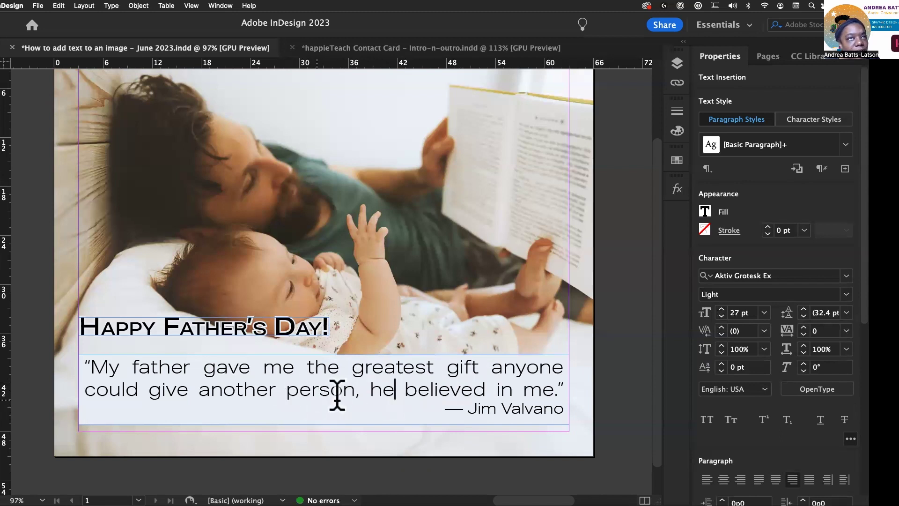
drag(565, 389, 97, 375)
click(720, 309)
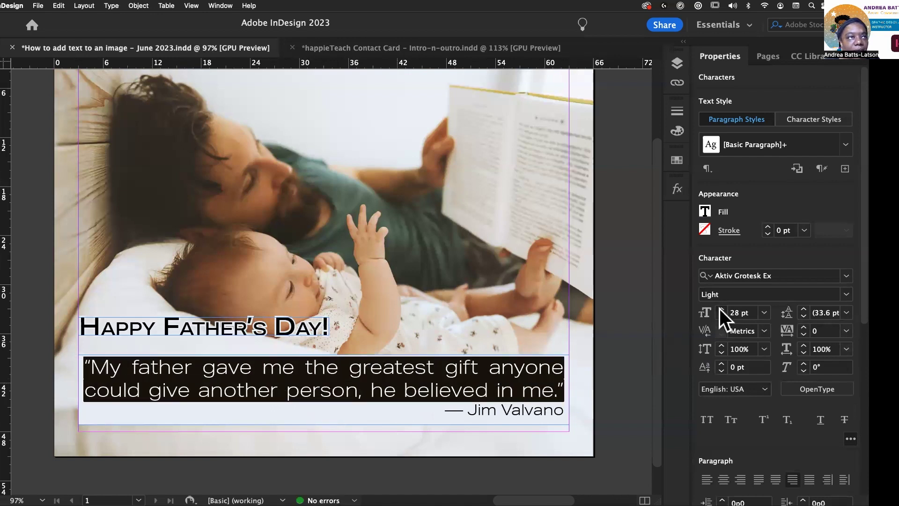
Increase the font size of the two quote lines above the attribution to 30 pt and deselect the text
click(720, 309)
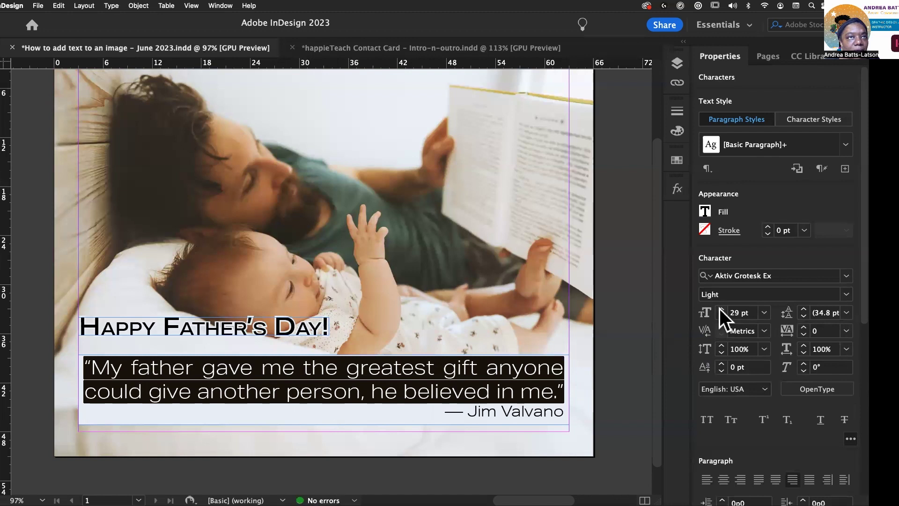
click(720, 309)
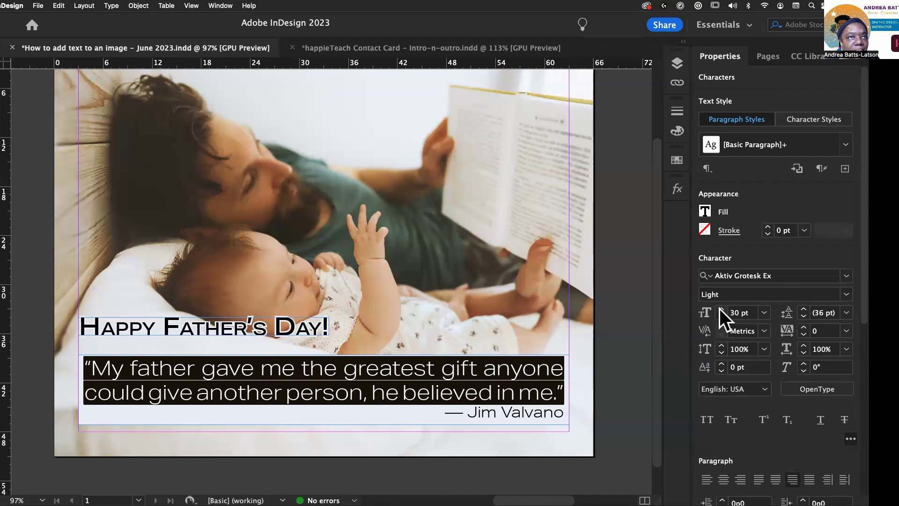
click(381, 415)
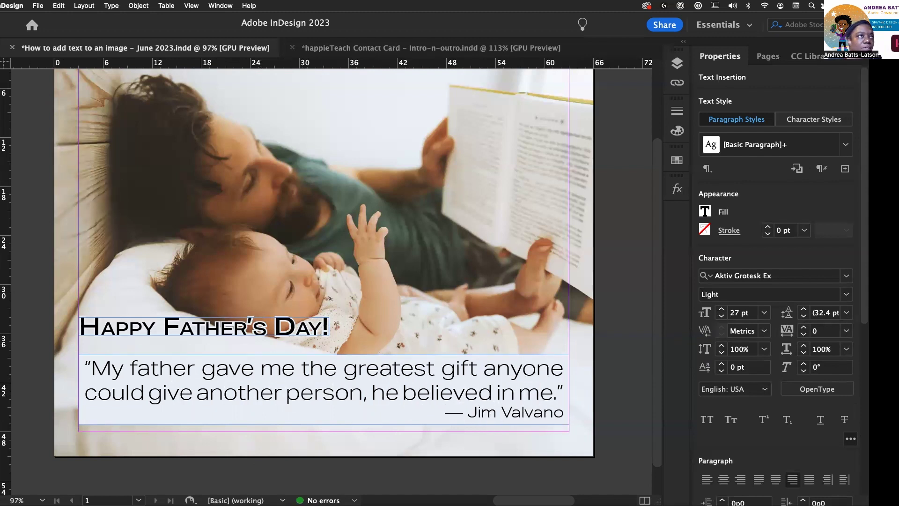
key(Escape)
click(48, 161)
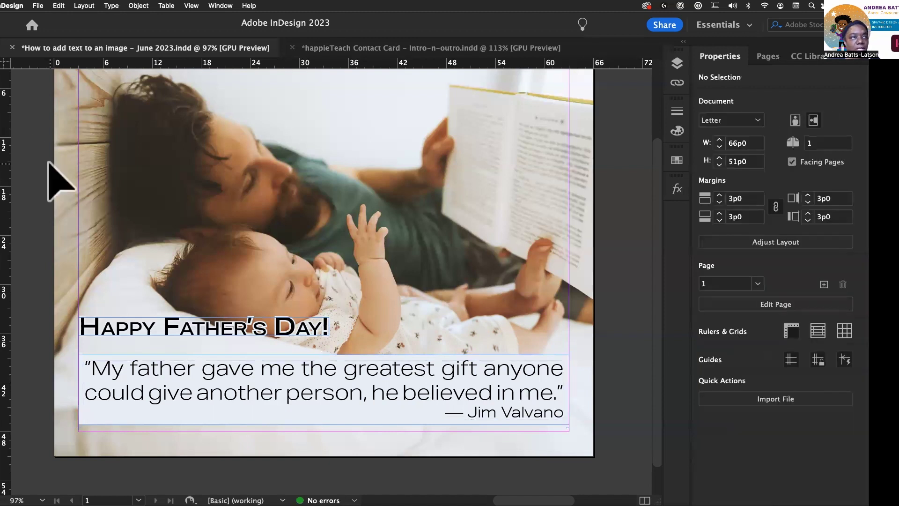
Move the quote frame down onto the page's bottom margin and the greeting down onto the quote frame's upper edge
click(378, 391)
drag(378, 388, 379, 395)
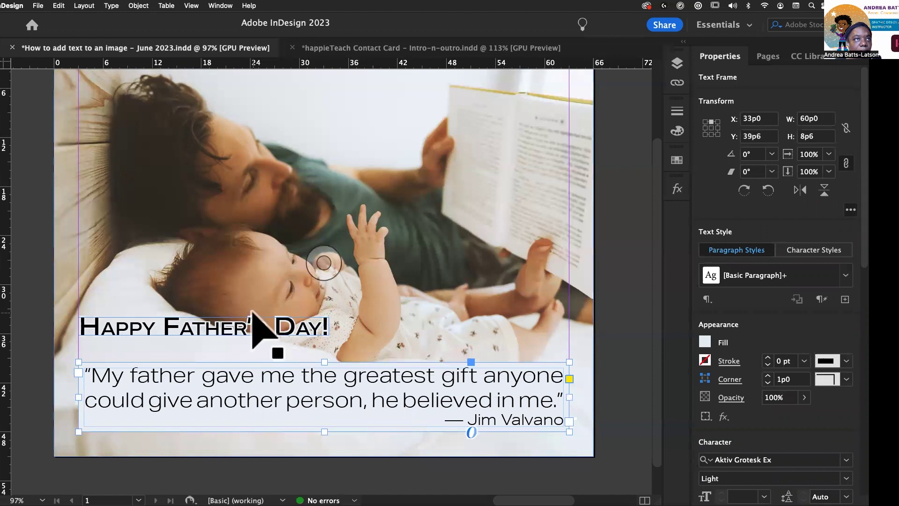
drag(255, 323, 265, 352)
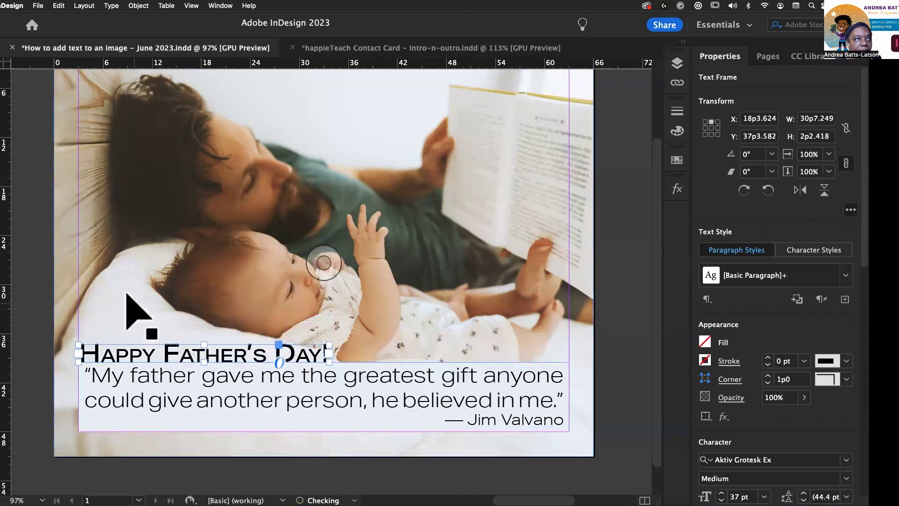
click(50, 291)
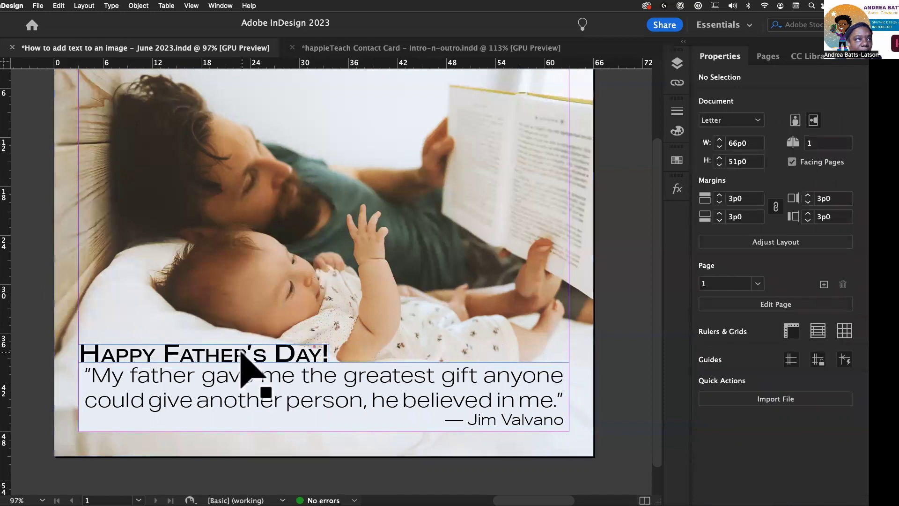
Nudge the "Happy Father's Day!" greeting right to line up with the start of the quote text
click(241, 354)
key(Right)
key(Right)
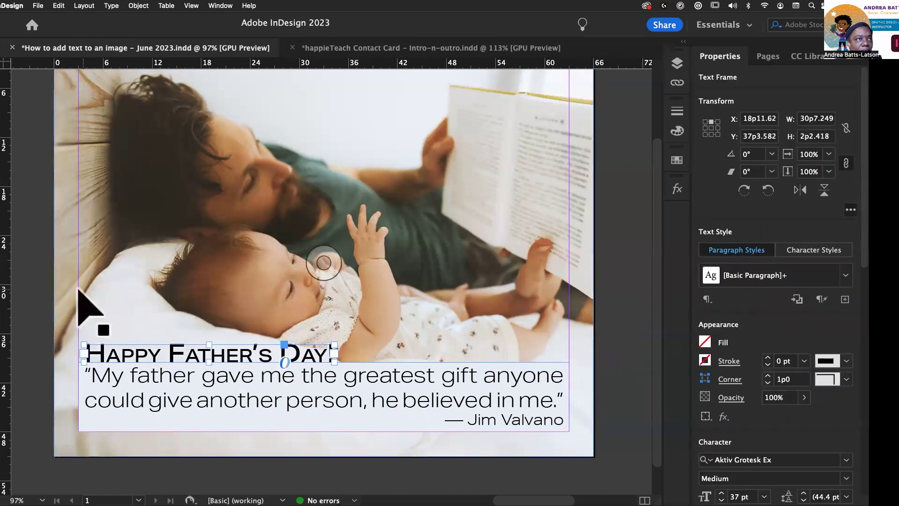
click(68, 300)
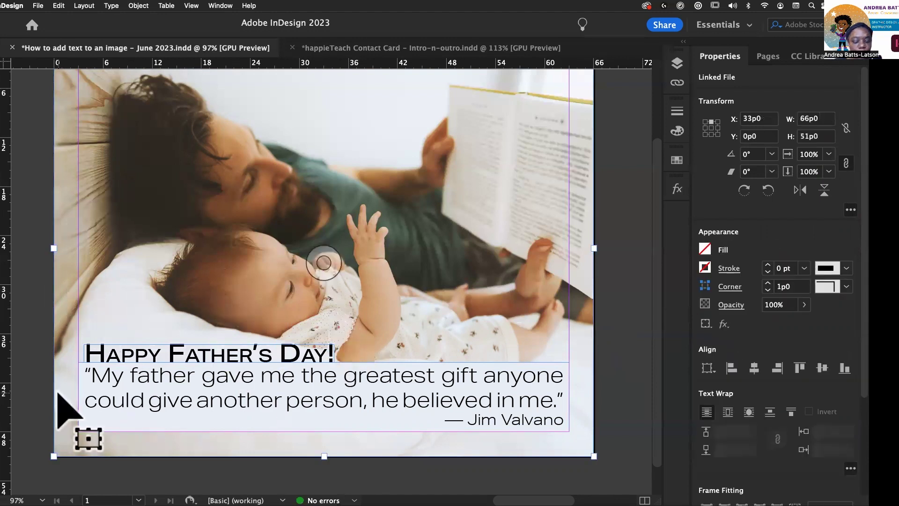
Preview the layout without guides and nudge the greeting slightly farther right to X 19p1.624
key(w)
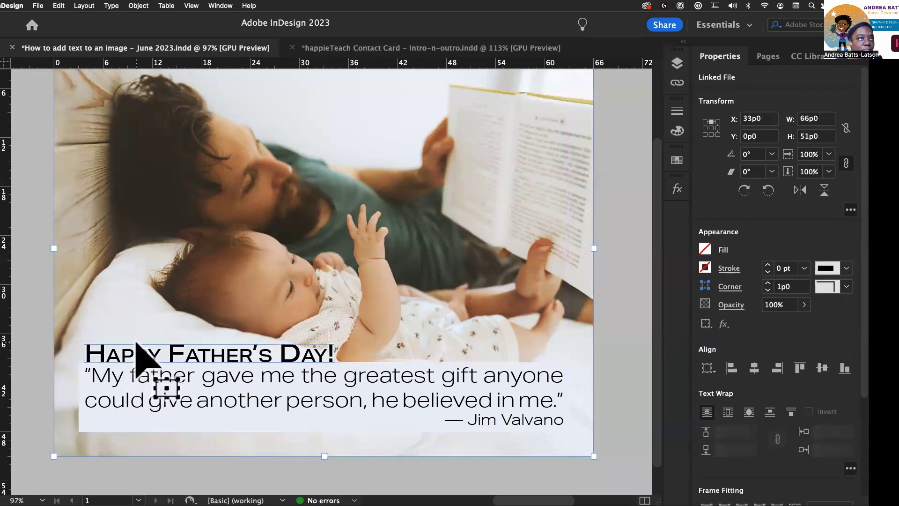
click(300, 357)
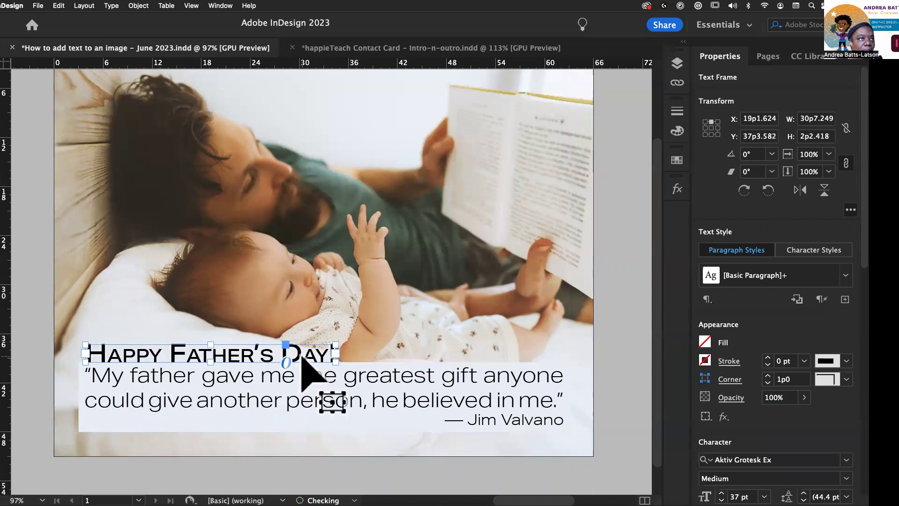
click(41, 391)
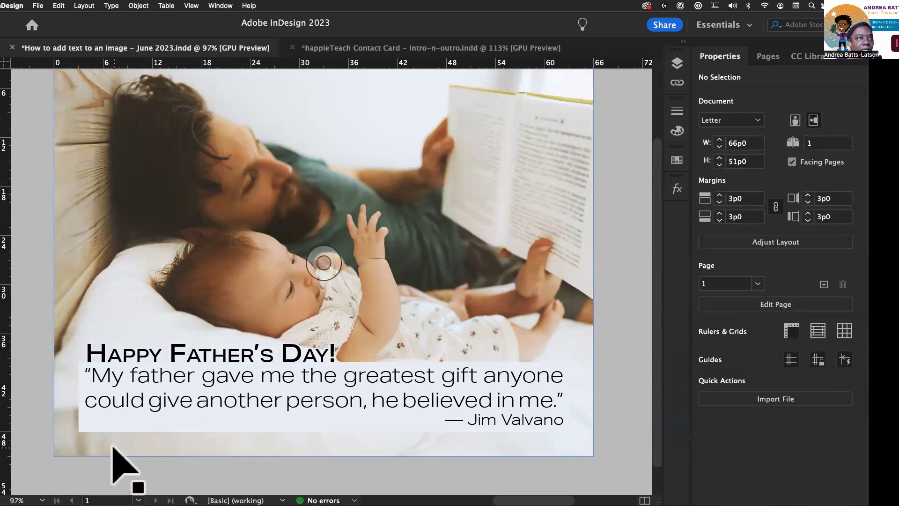
scroll(141, 450, up, 2)
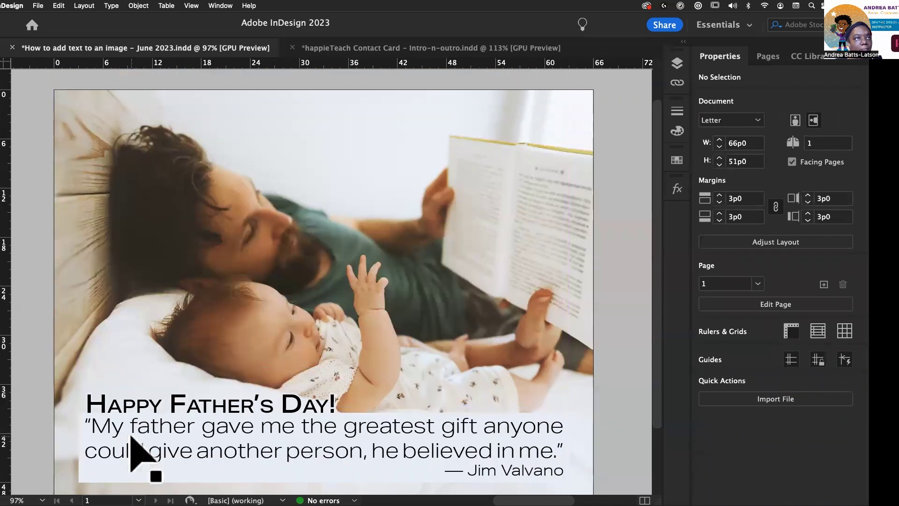
scroll(131, 438, down, 1)
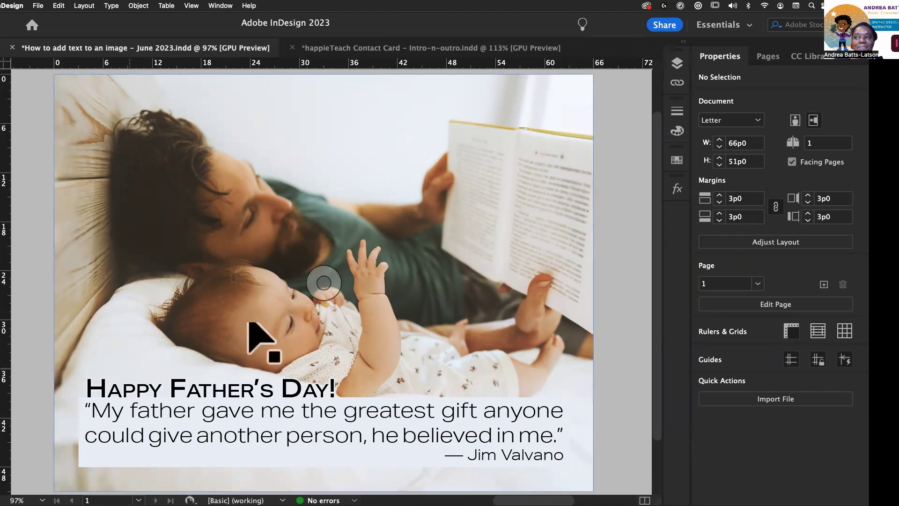
Switch to the happieTeach Contact Card document and show its page in full-screen presentation mode
click(348, 47)
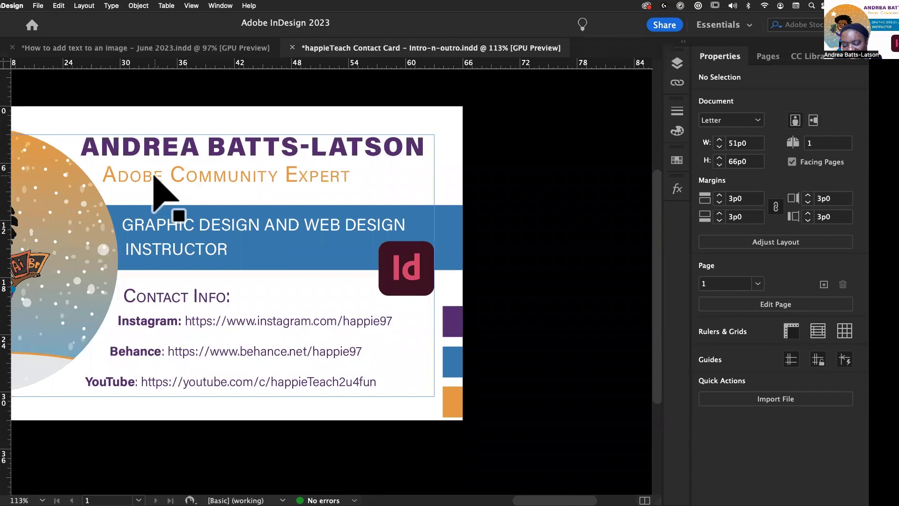
key(shift+w)
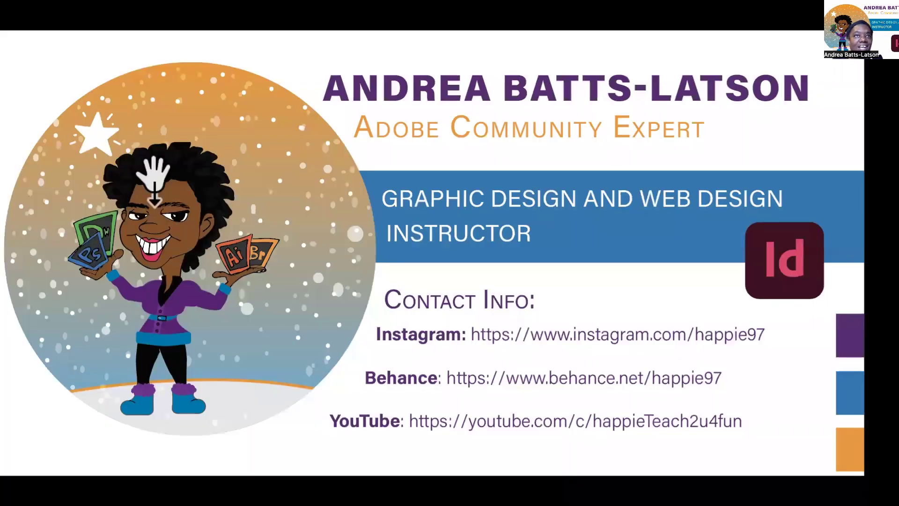